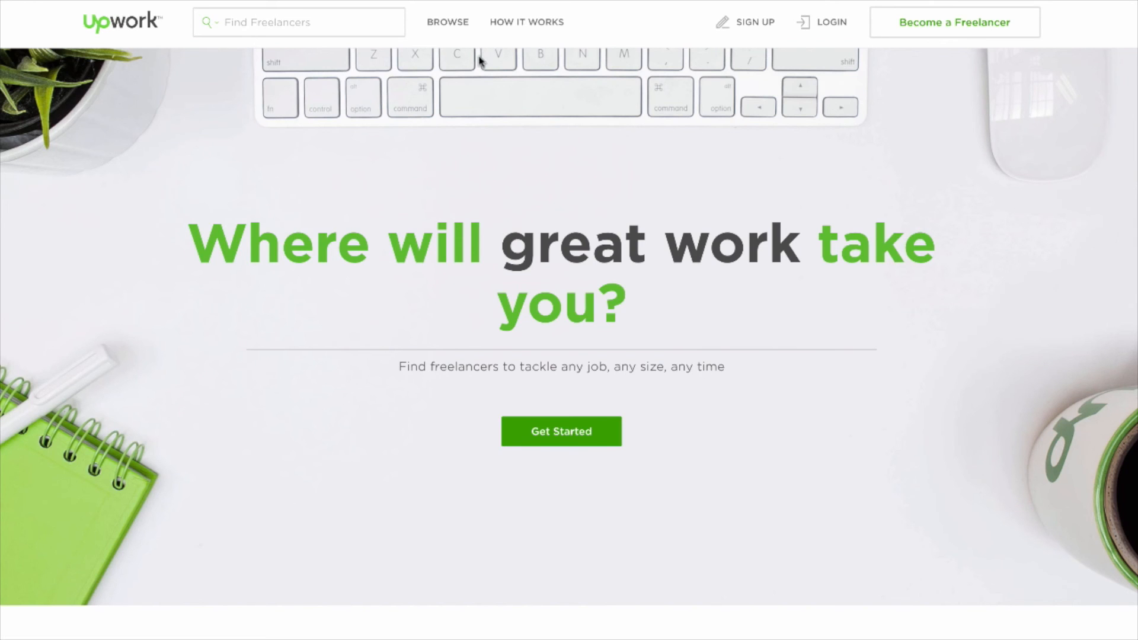
Browse the Virtual Assistants category and look through the highest-rated admins.
{"action": "left_click", "coordinate": [443, 30]}
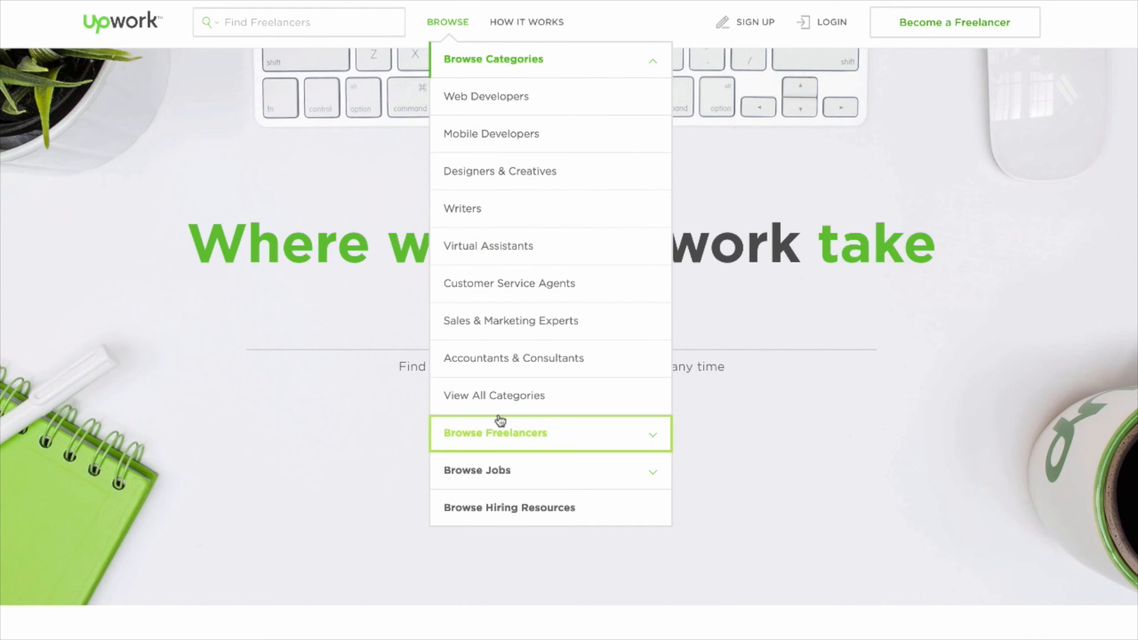
{"action": "left_click", "coordinate": [502, 255]}
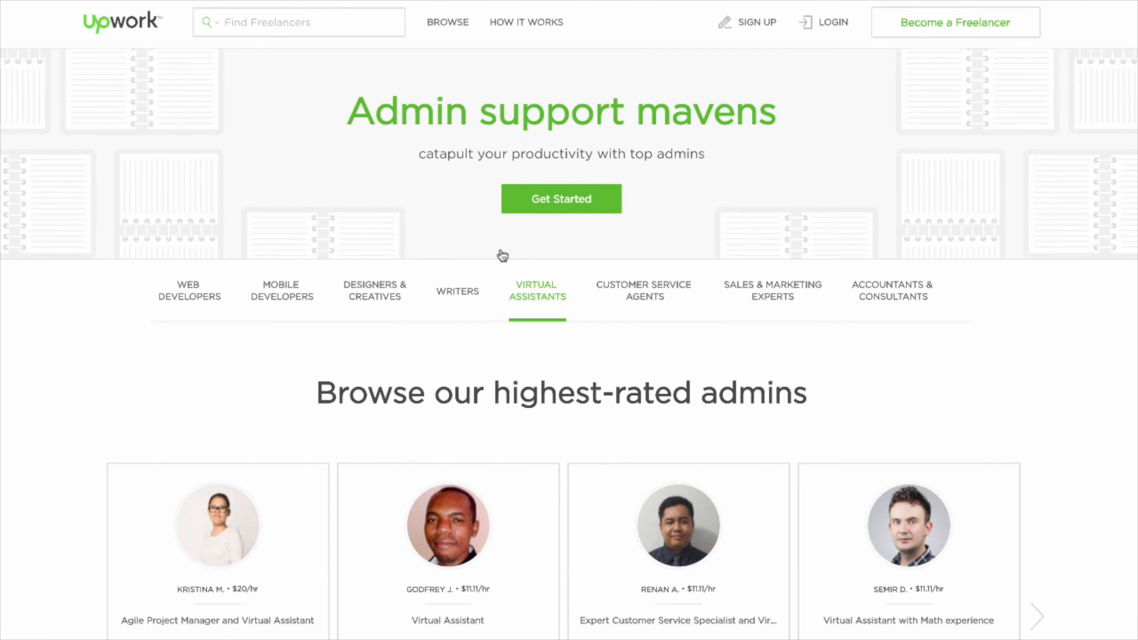
{"action": "scroll", "coordinate": [502, 256], "scroll_direction": "down", "scroll_amount": 5}
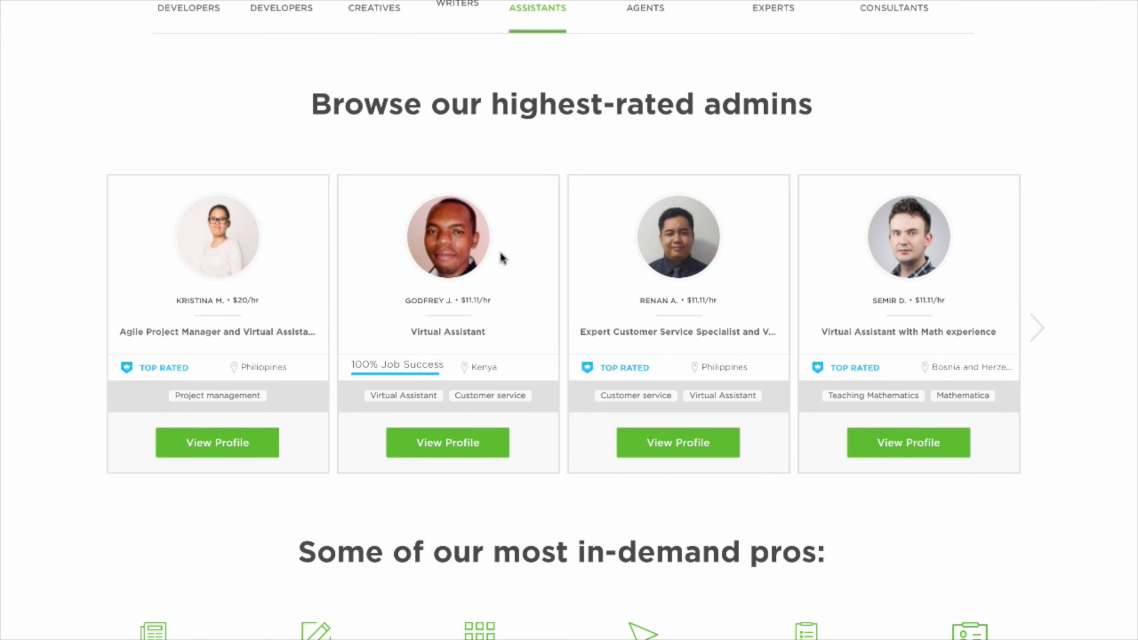
{"action": "left_click", "coordinate": [1035, 330]}
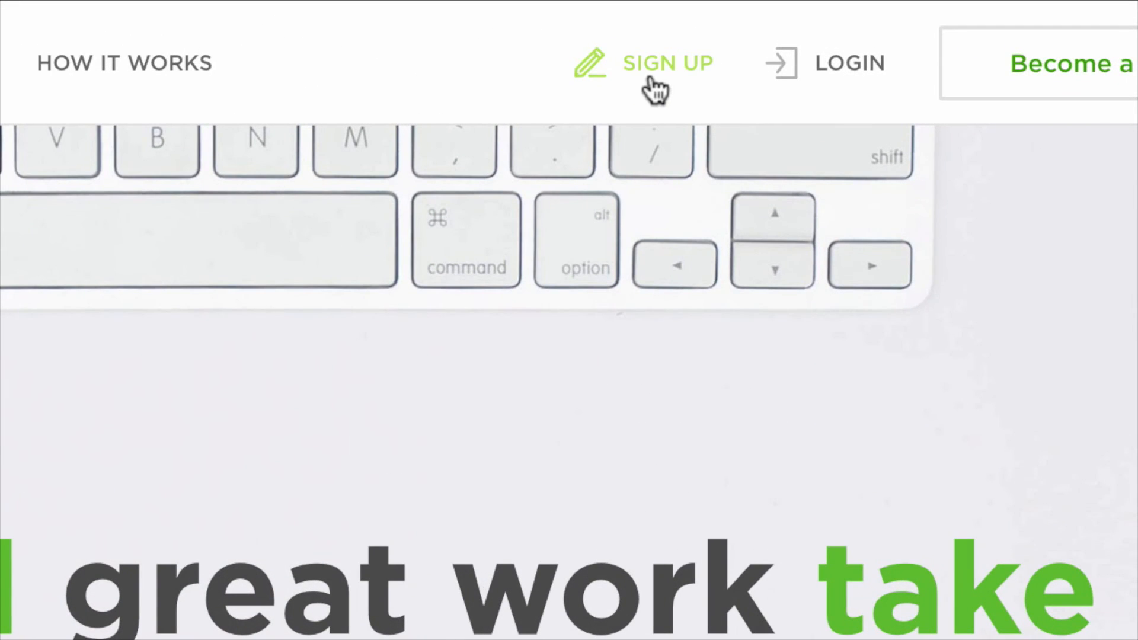
Start signing up for a client account to hire a freelancer, comparing the individual form and choosing Company Sign Up.
{"action": "left_click", "coordinate": [652, 83]}
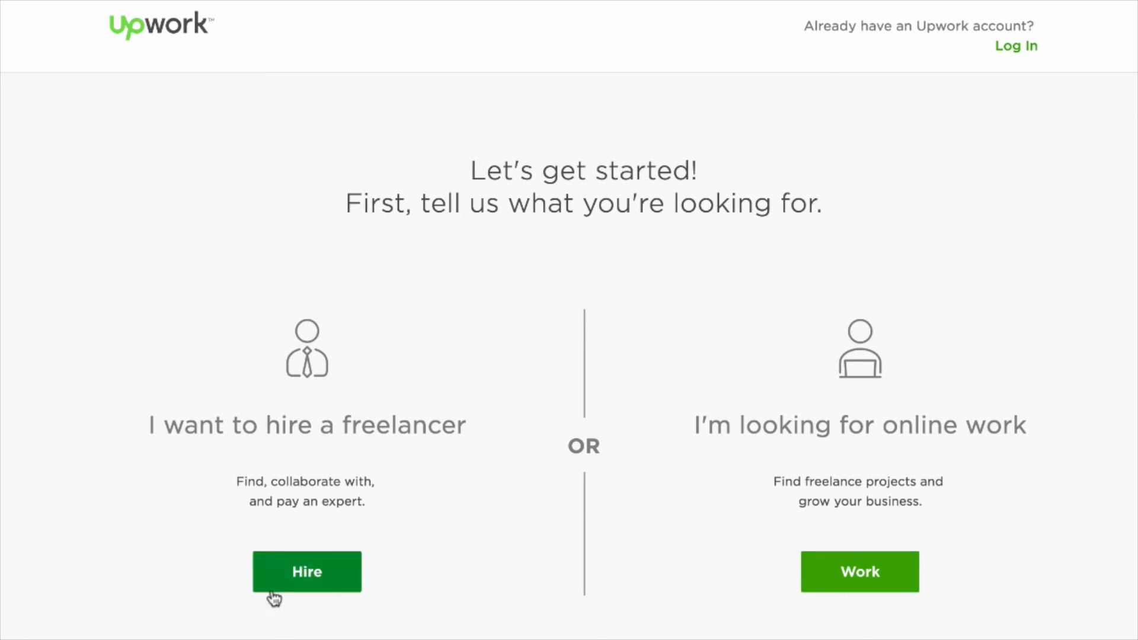
{"action": "left_click", "coordinate": [290, 588]}
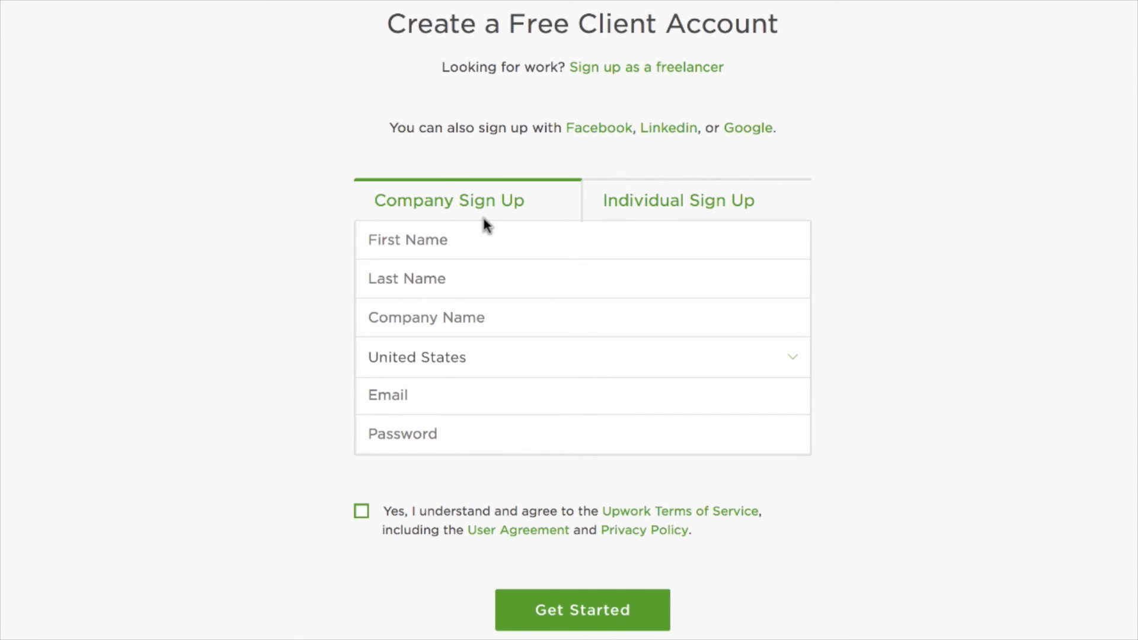
{"action": "left_click", "coordinate": [673, 209]}
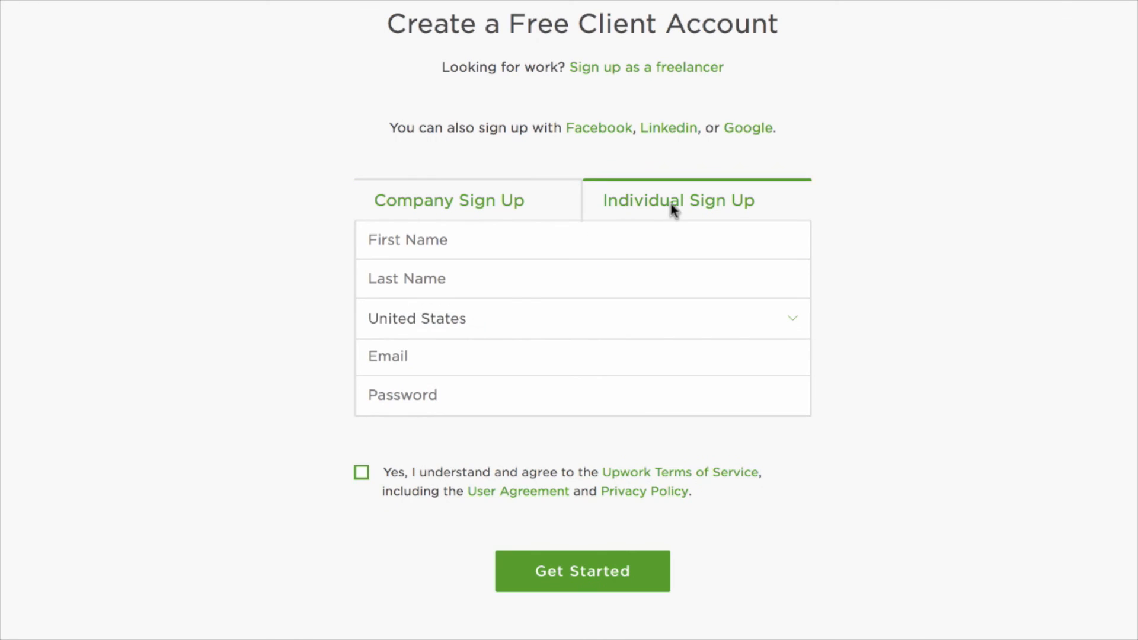
{"action": "left_click", "coordinate": [495, 209]}
Enter the first and last name, company REtipster, e-mail and account password, agree to the terms and submit the sign-up.
{"action": "left_click", "coordinate": [526, 249]}
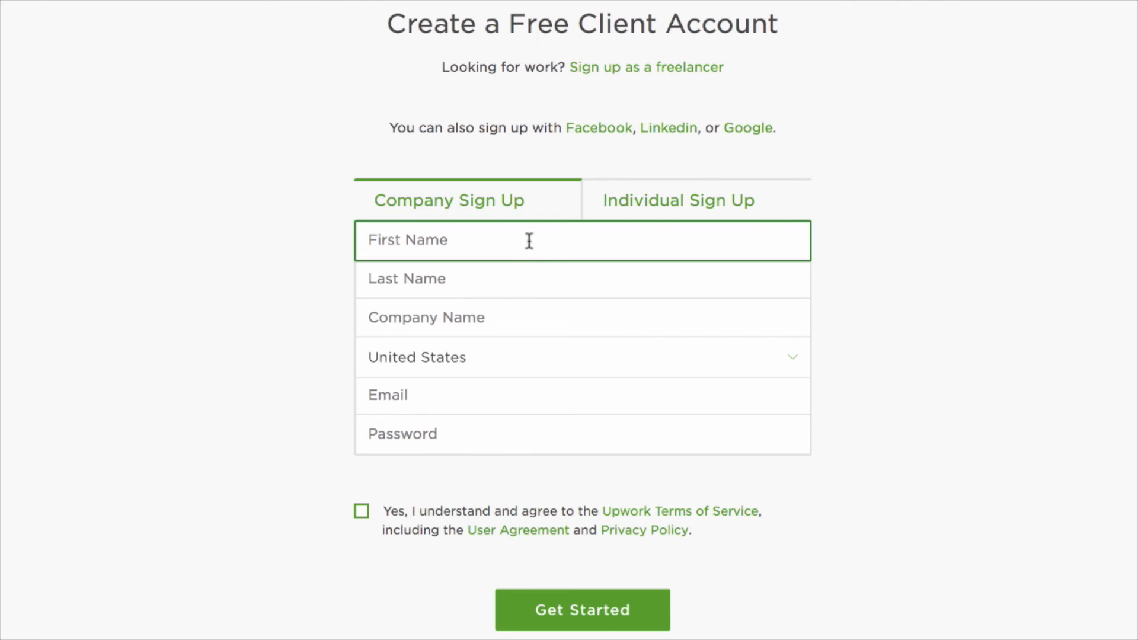
{"action": "type", "text": "Seth"}
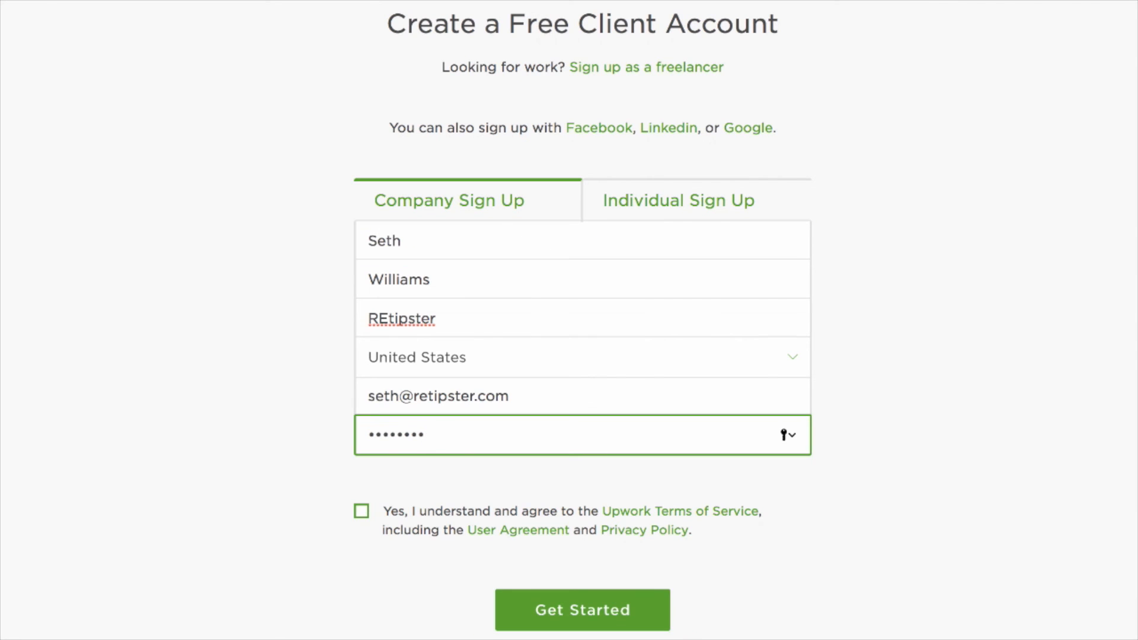
{"action": "left_click", "coordinate": [362, 510]}
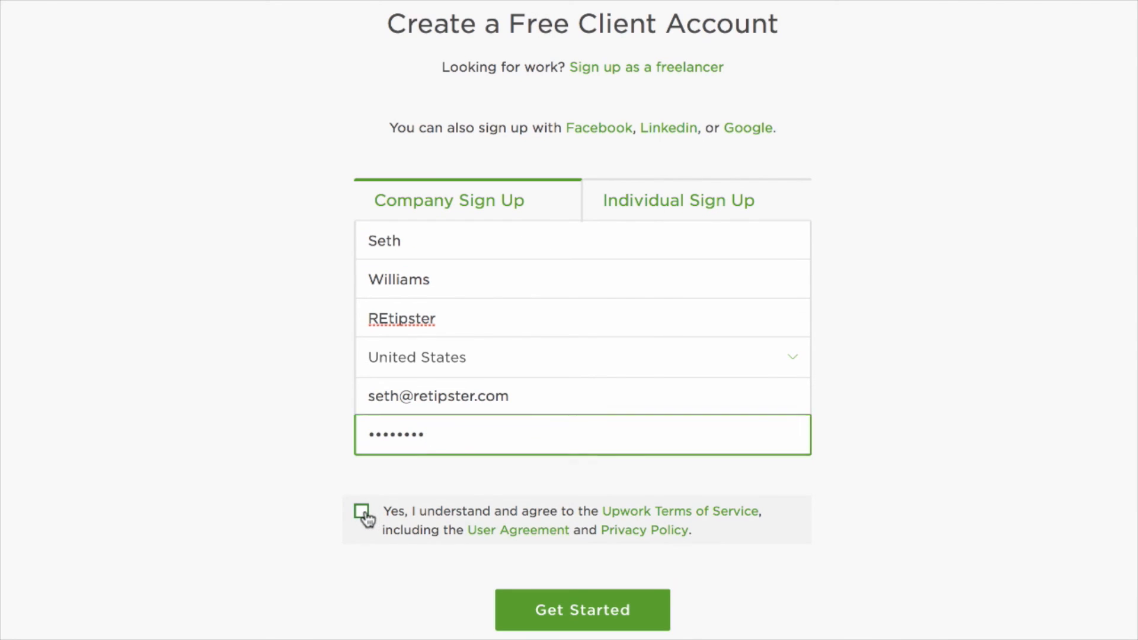
{"action": "left_click", "coordinate": [618, 614]}
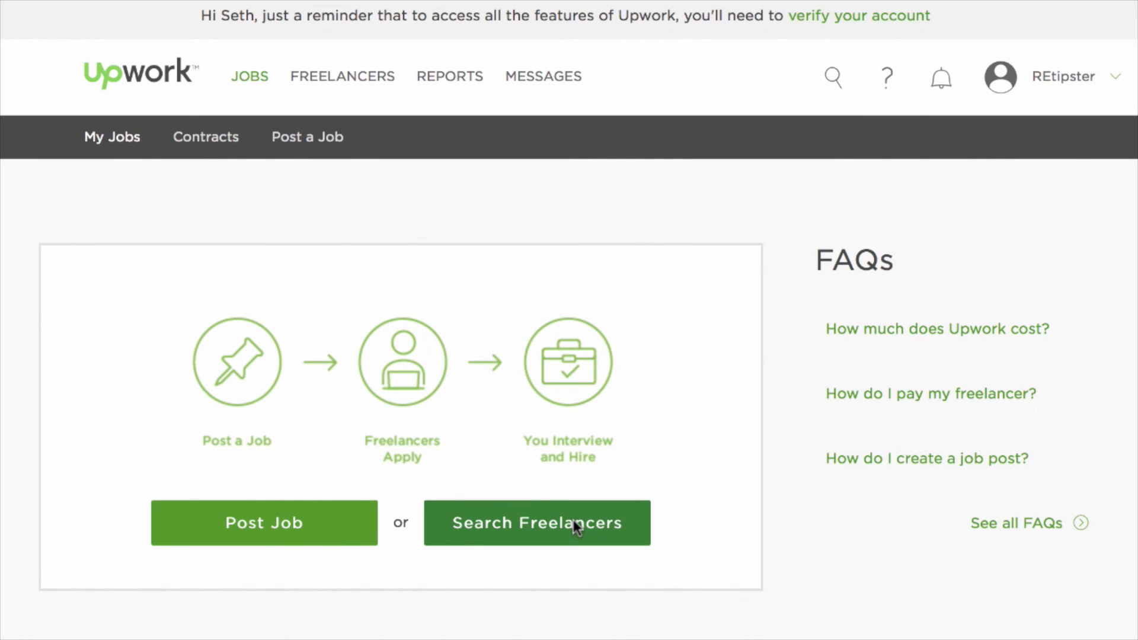
Search for freelancers in the Legal category, subcategory Contract Law.
{"action": "left_click", "coordinate": [574, 519]}
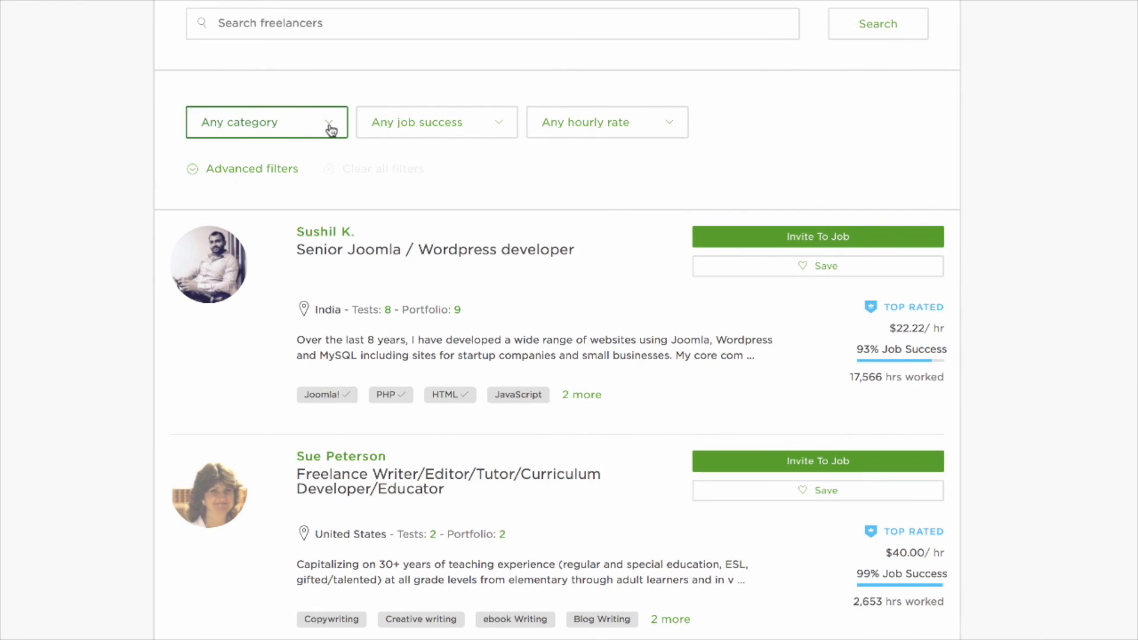
{"action": "left_click", "coordinate": [330, 129]}
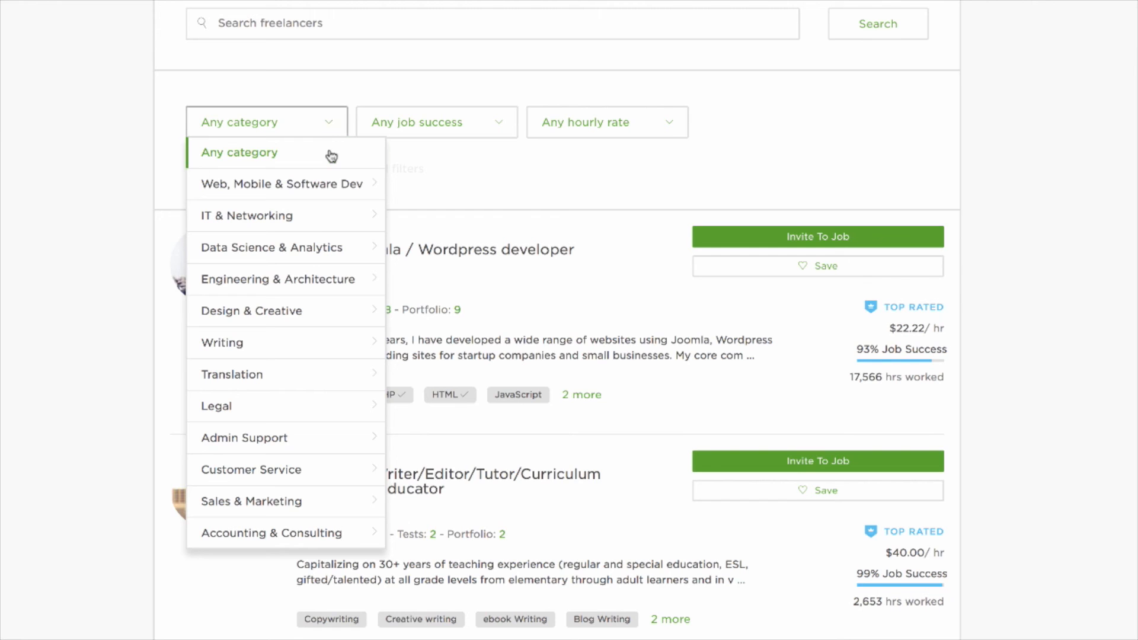
{"action": "mouse_move", "coordinate": [326, 419]}
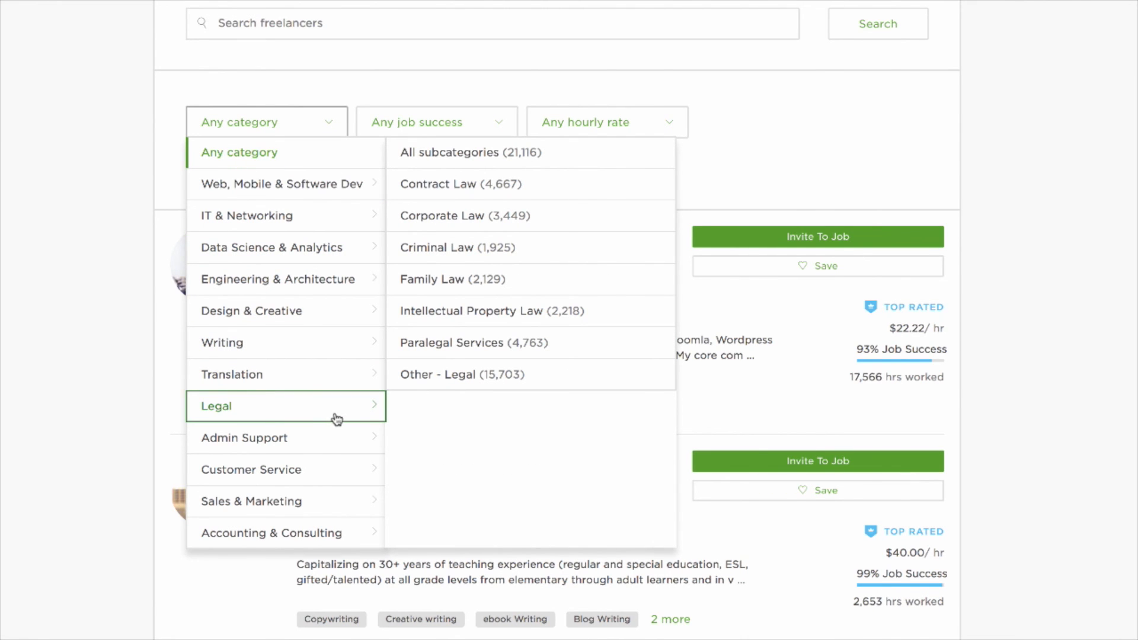
{"action": "left_click", "coordinate": [487, 185]}
Filter the freelancers to 90% job success & up and review the available hourly rate ranges.
{"action": "left_click", "coordinate": [503, 126]}
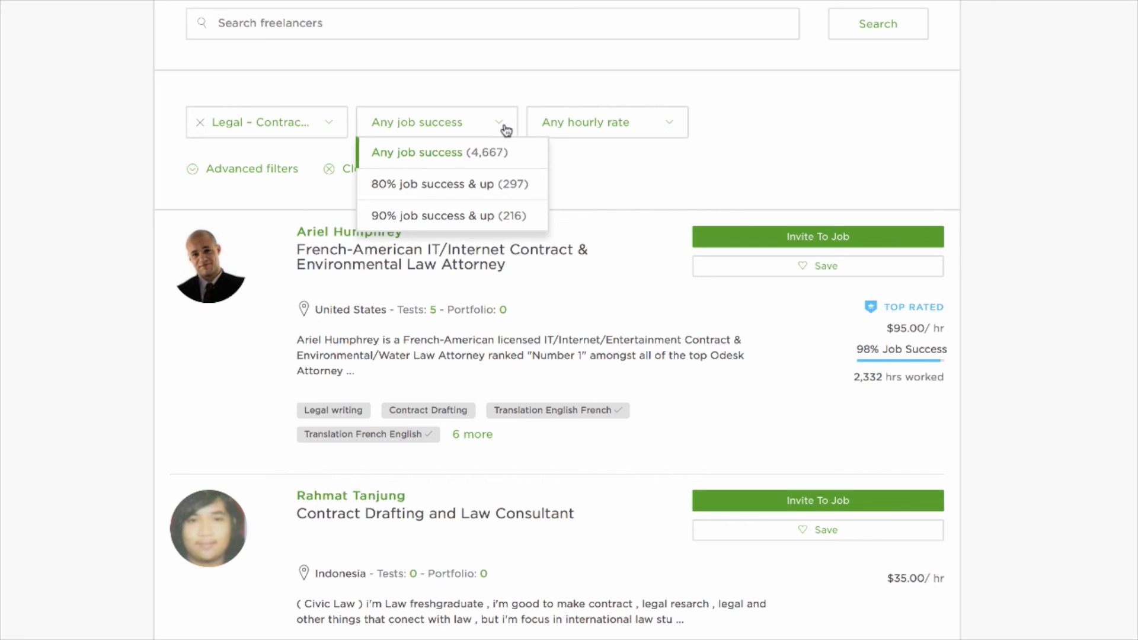
{"action": "left_click", "coordinate": [474, 224]}
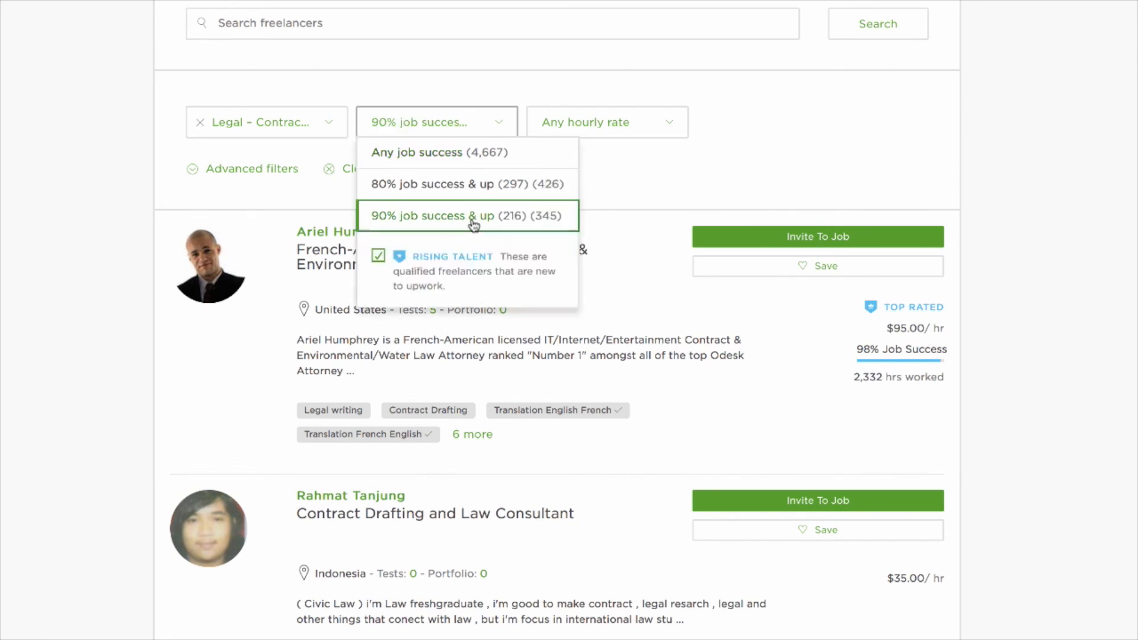
{"action": "left_click", "coordinate": [676, 132]}
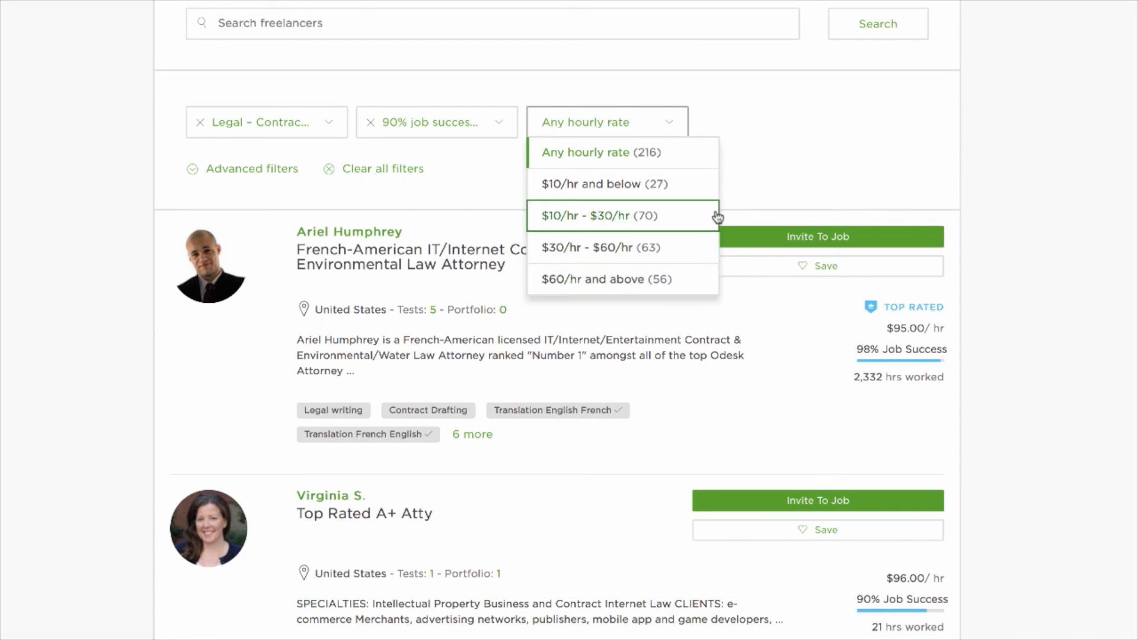
{"action": "left_click", "coordinate": [758, 149]}
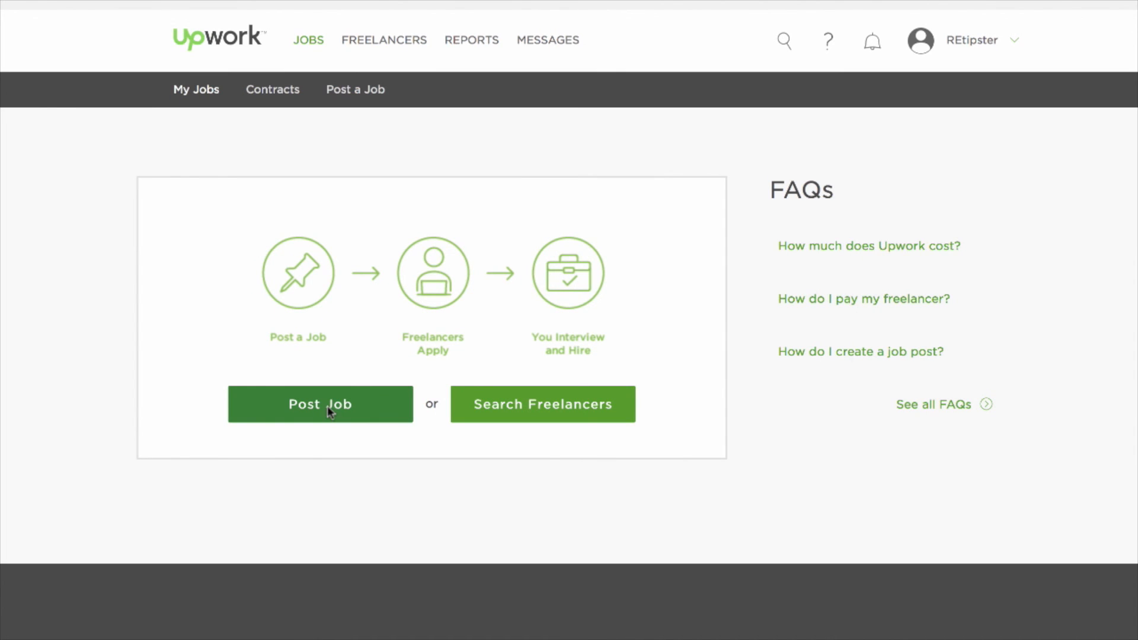
Start a new job post in the category Design & Creative › Video Production.
{"action": "left_click", "coordinate": [327, 405]}
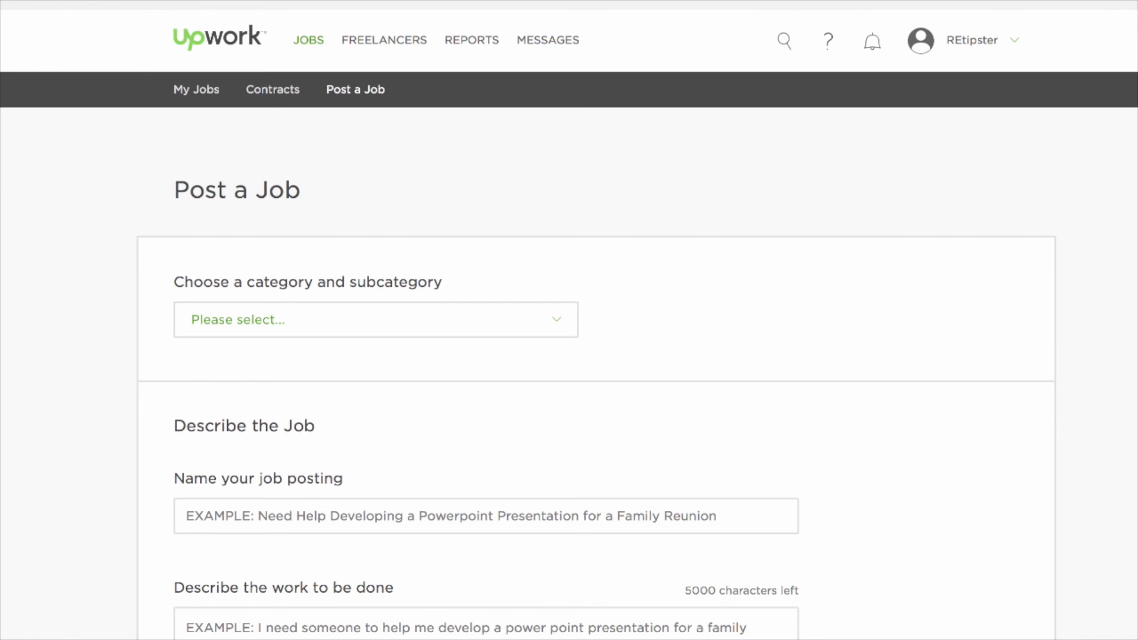
{"action": "left_click", "coordinate": [563, 328]}
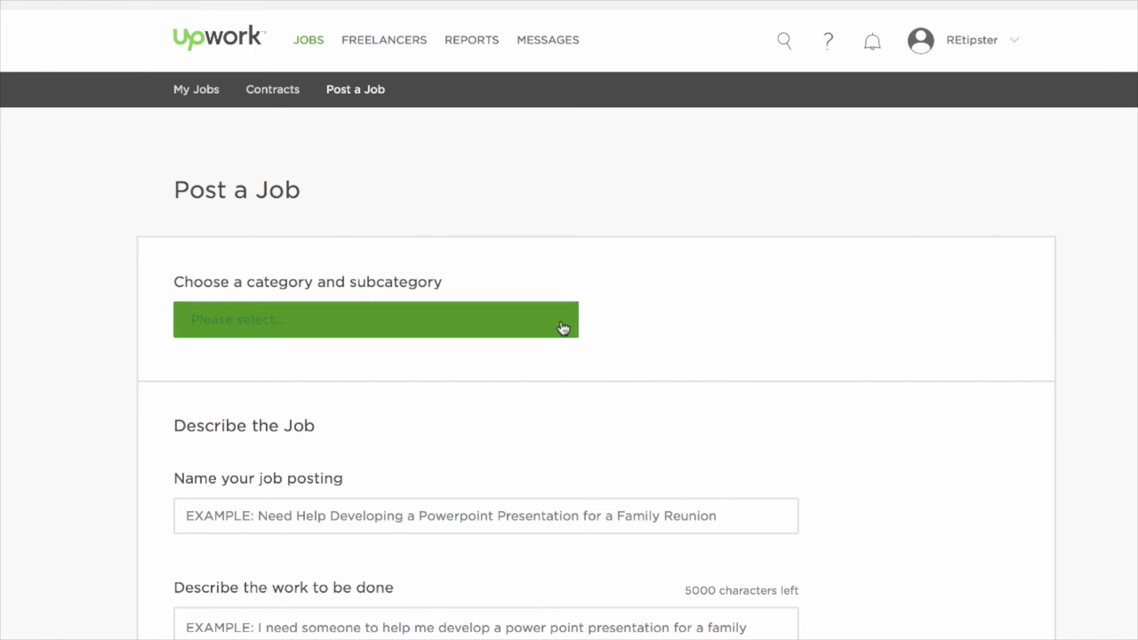
{"action": "mouse_move", "coordinate": [534, 506]}
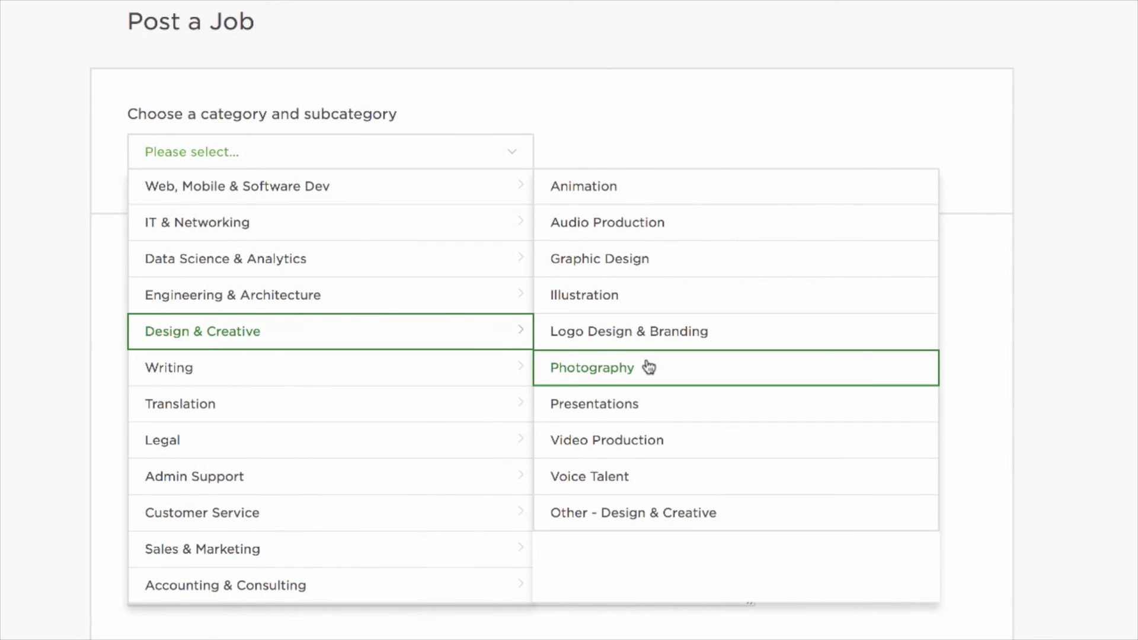
{"action": "left_click", "coordinate": [648, 446]}
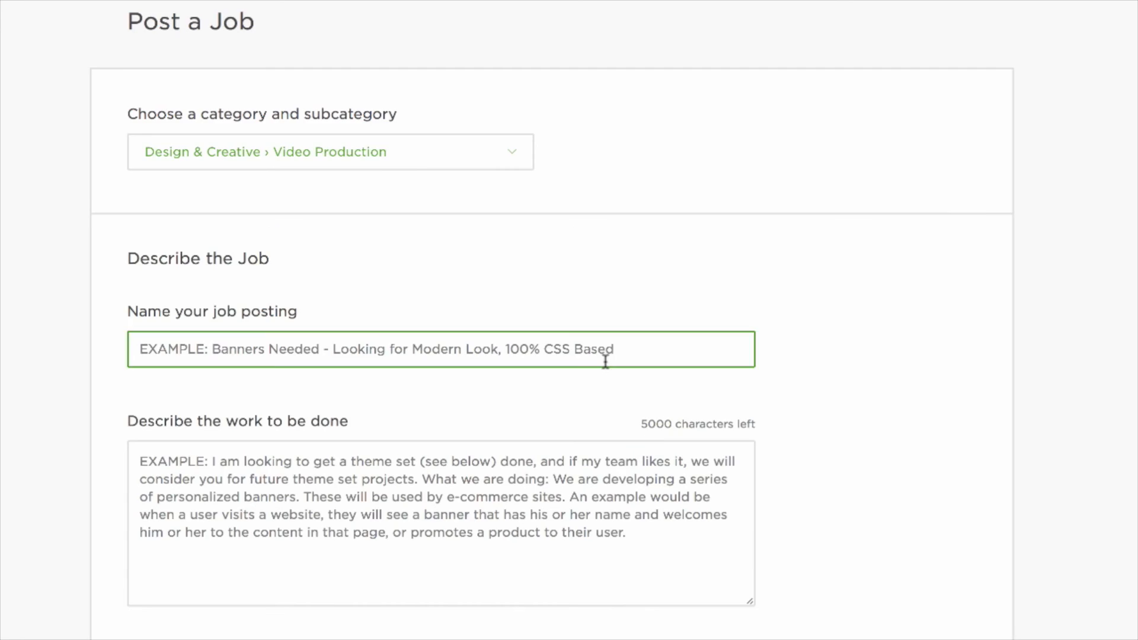
Title the job "Video Marketing Needed for Real Estate Listing" and describe needing a specialist to showcase the property with images, provided video footage and Google Earth.
{"action": "left_click", "coordinate": [642, 534]}
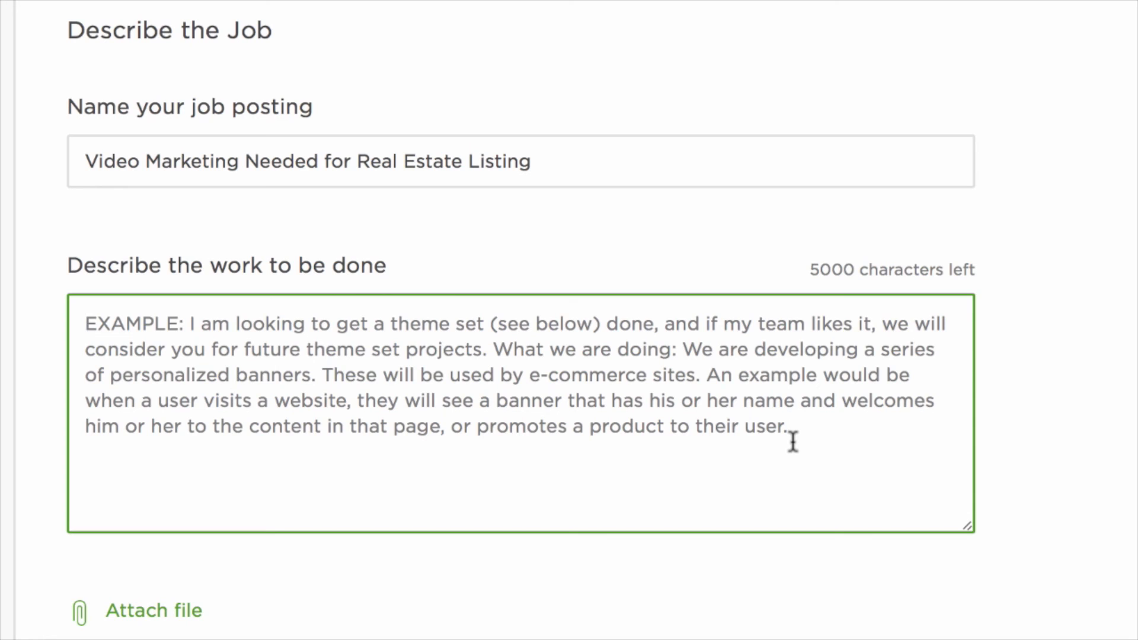
{"action": "type", "text": "I have a real estate listing that requires a video marketing"}
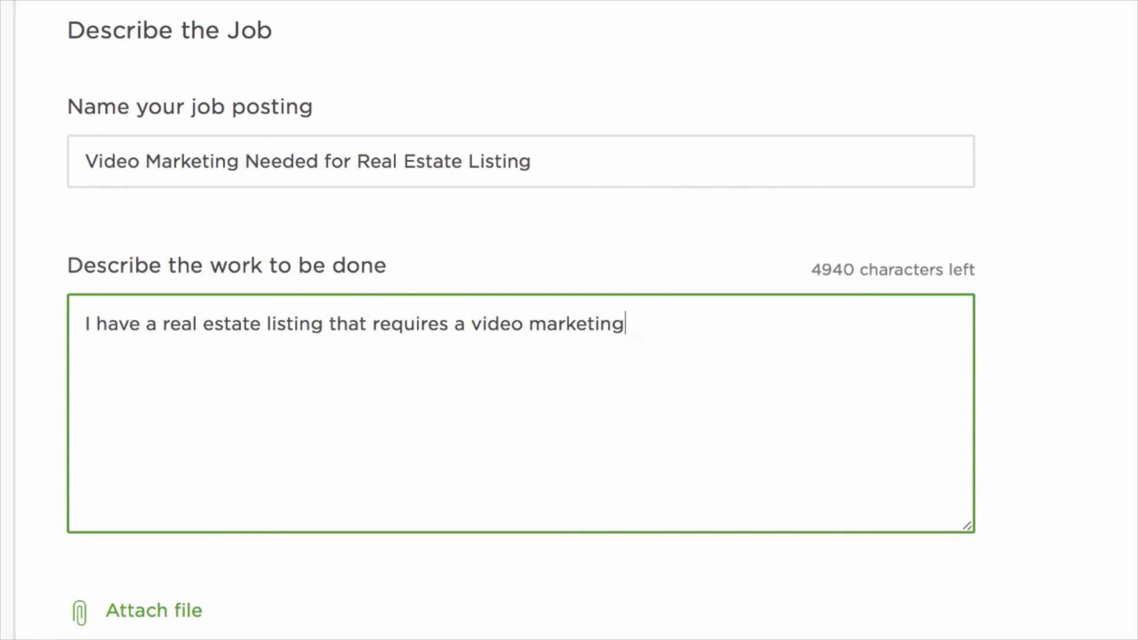
{"action": "type", "text": " element. I am looking for an experienced specialist who can help me showcase this property's features using "}
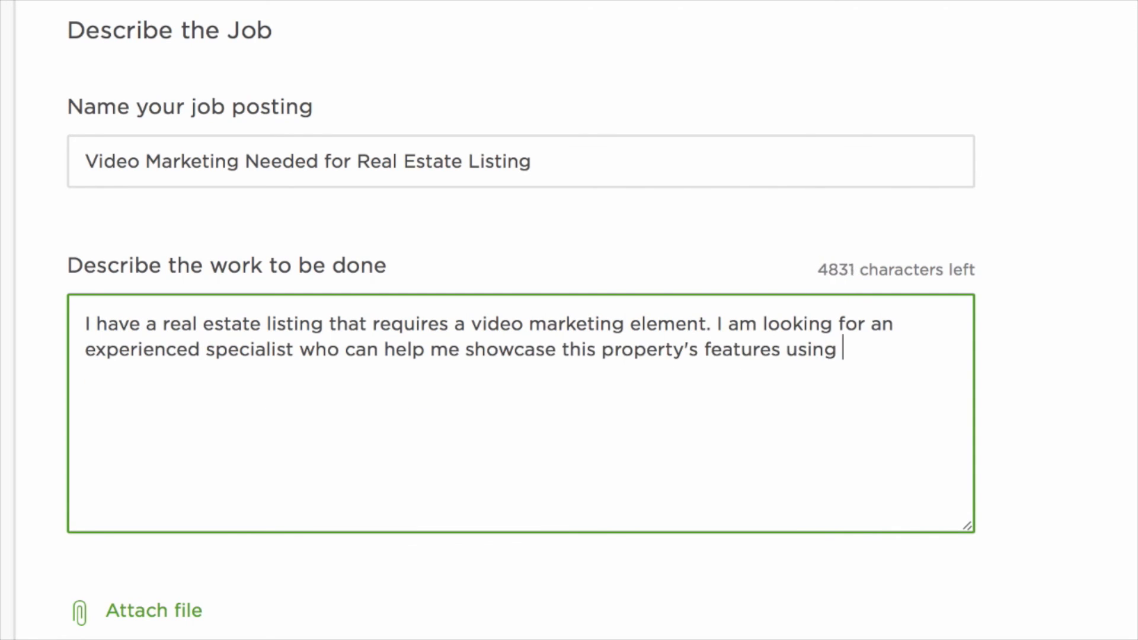
{"action": "type", "text": "images, video footage (which I will provide) and Google Earth."}
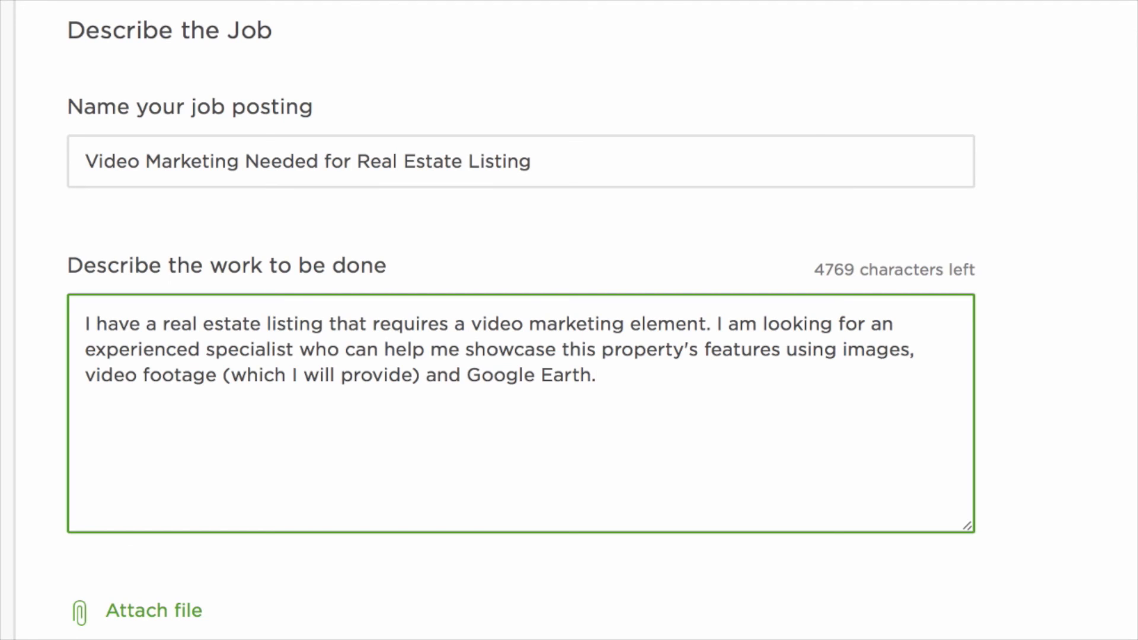
Reword the job description to read "using images and video footage (which I will provide) and Google Earth".
{"action": "left_click", "coordinate": [910, 349]}
{"action": "key", "text": "BackSpace"}
{"action": "type", "text": "and"}
{"action": "left_click", "coordinate": [882, 377]}
{"action": "left_click", "coordinate": [170, 607]}
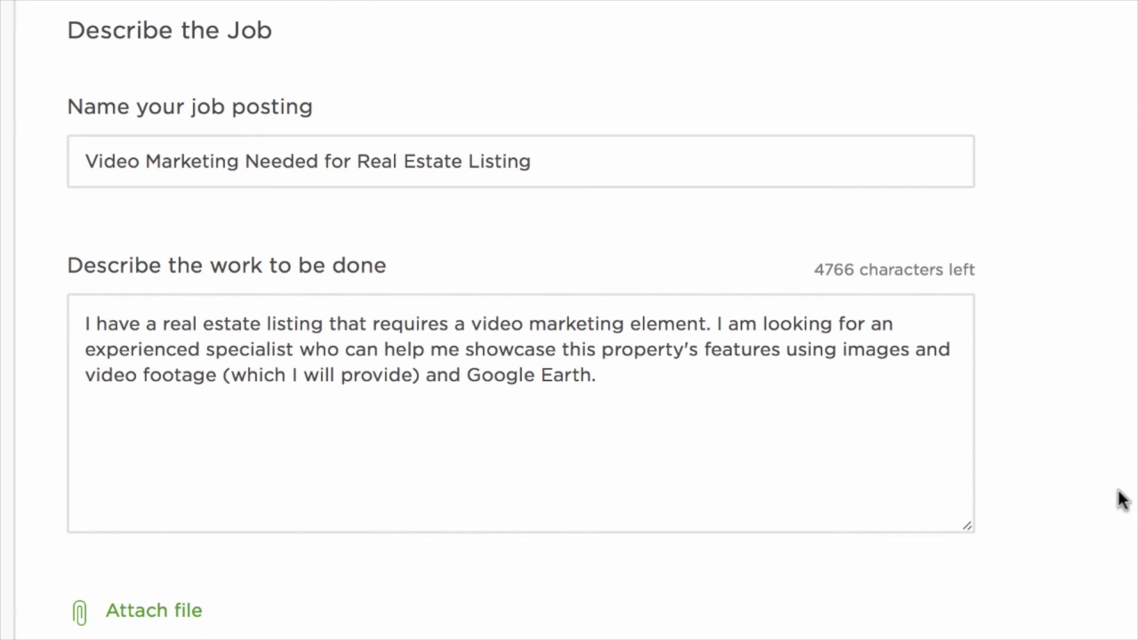
{"action": "left_click", "coordinate": [953, 337]}
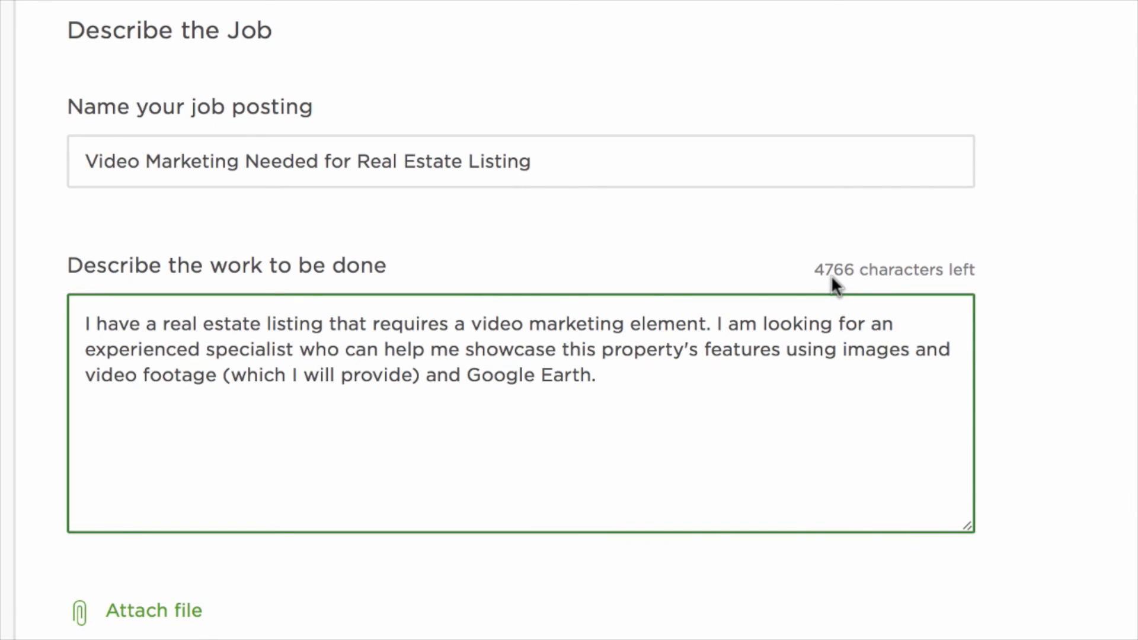
{"action": "left_click", "coordinate": [1074, 474]}
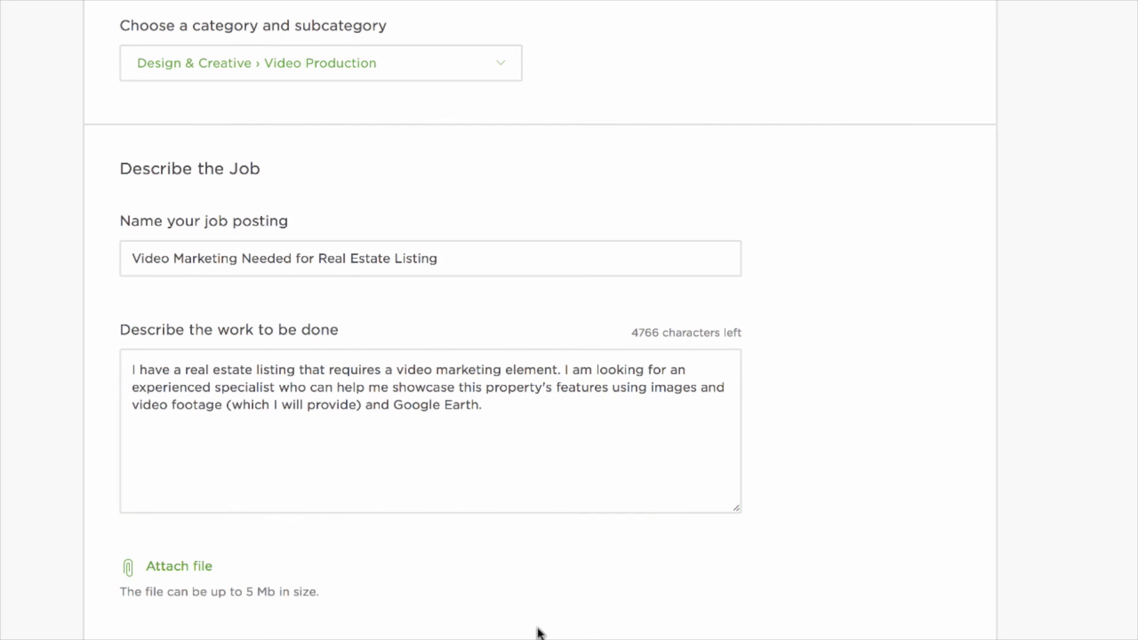
Set the project type to One-time project.
{"action": "scroll", "coordinate": [584, 631], "scroll_direction": "down", "scroll_amount": 6}
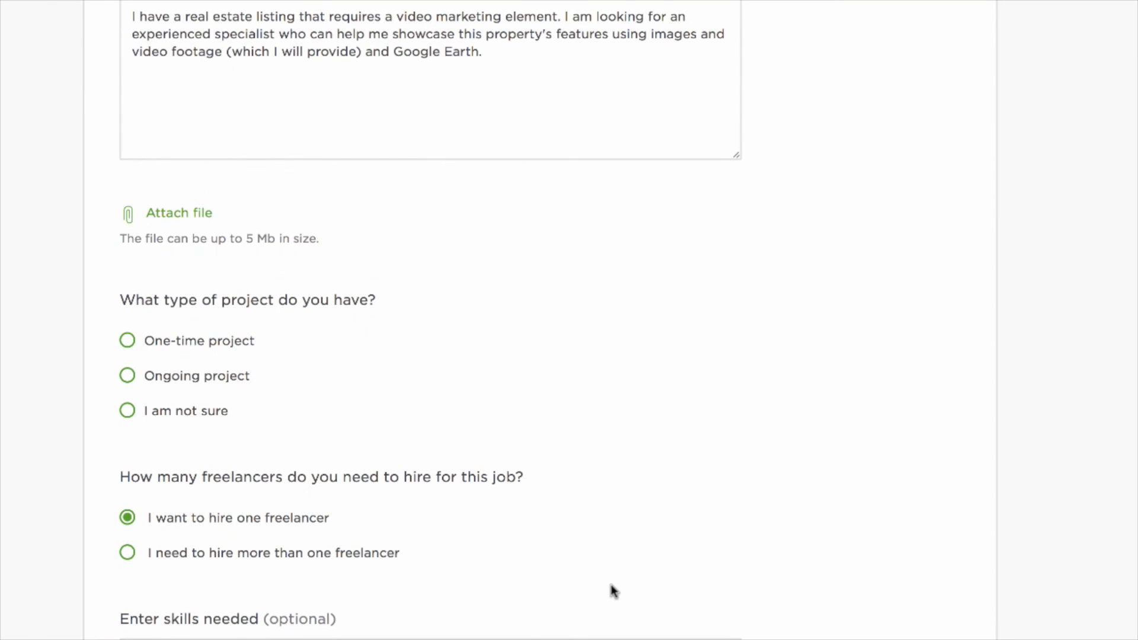
{"action": "left_click", "coordinate": [128, 340]}
{"action": "scroll", "coordinate": [588, 479], "scroll_direction": "down", "scroll_amount": 2}
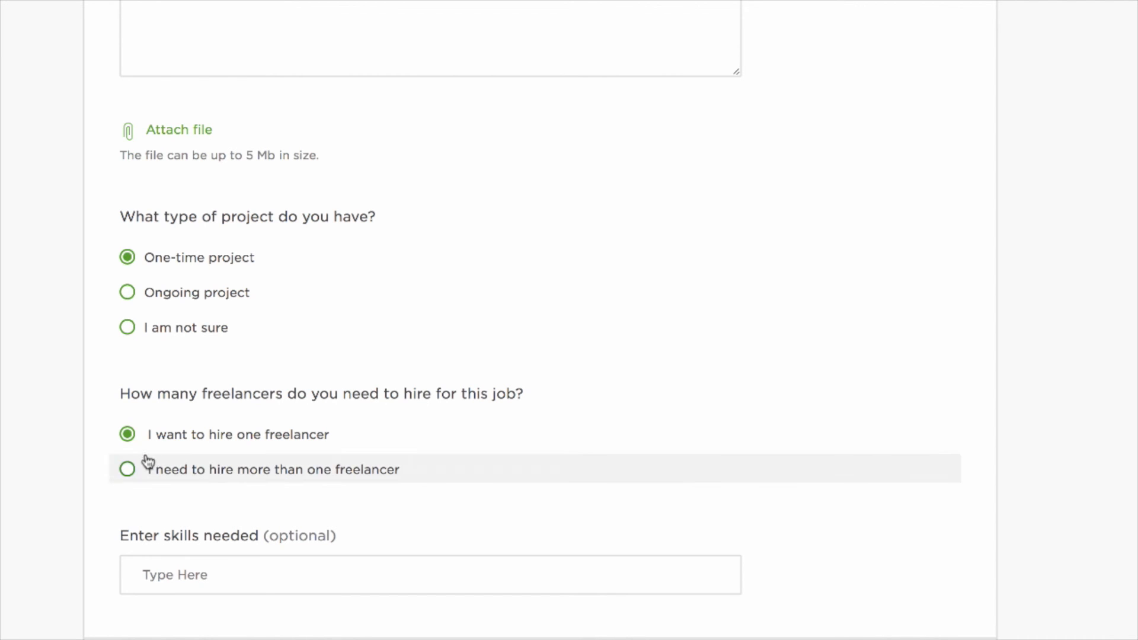
Add Adobe Premiere and Camtasia as the skills needed for the job.
{"action": "scroll", "coordinate": [505, 505], "scroll_direction": "down", "scroll_amount": 7}
{"action": "left_click", "coordinate": [395, 268]}
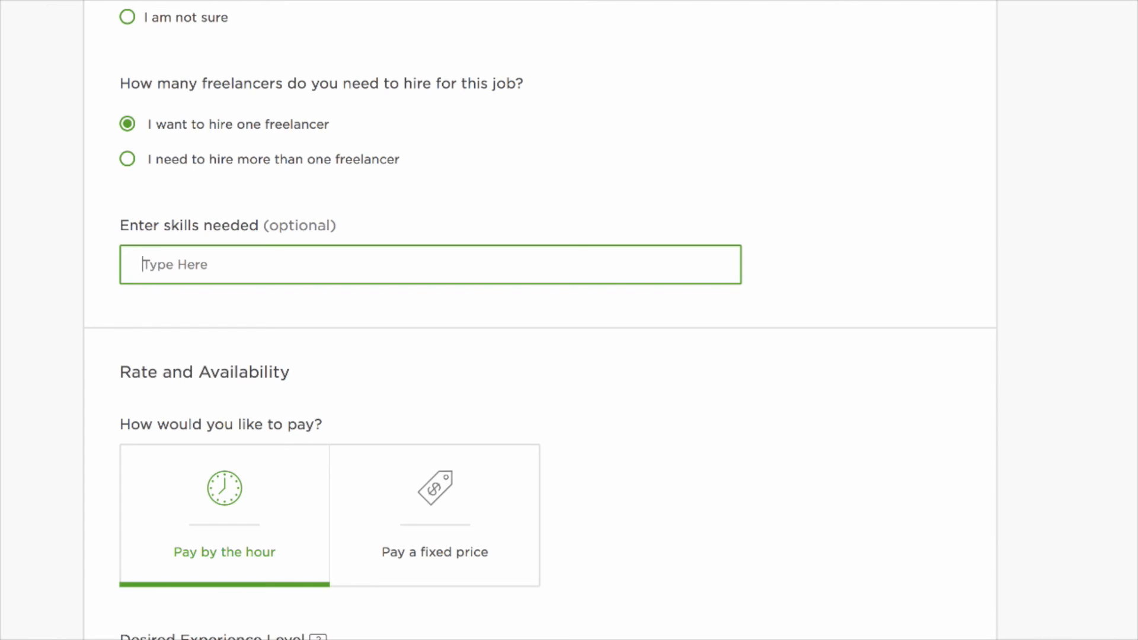
{"action": "type", "text": "Adobe Premiere"}
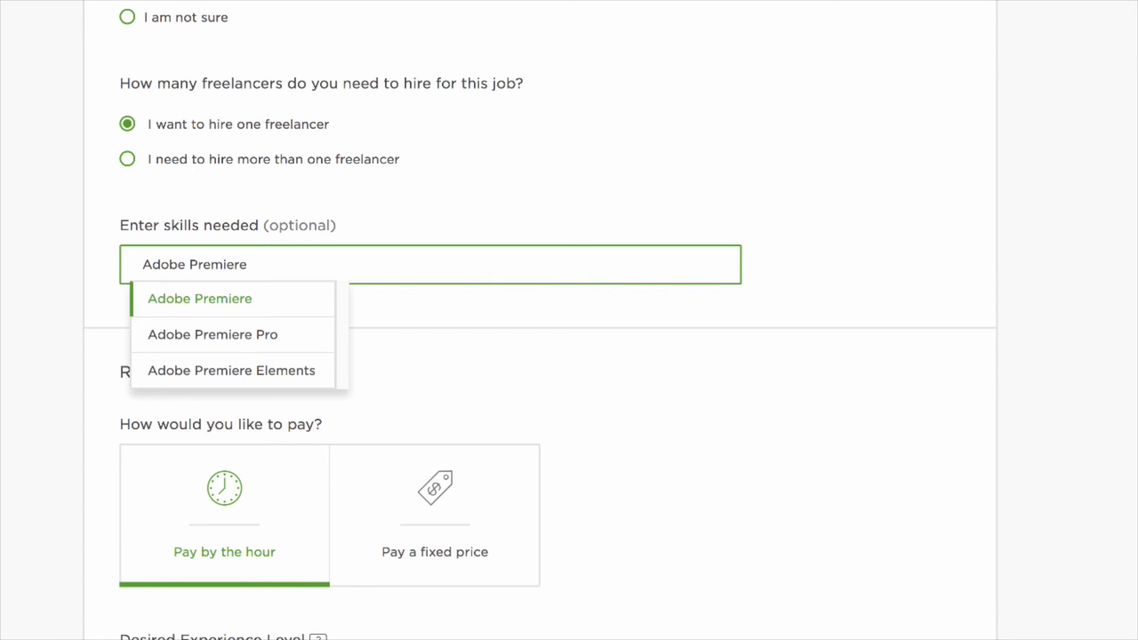
{"action": "key", "text": "Return"}
{"action": "type", "text": "Camtasia"}
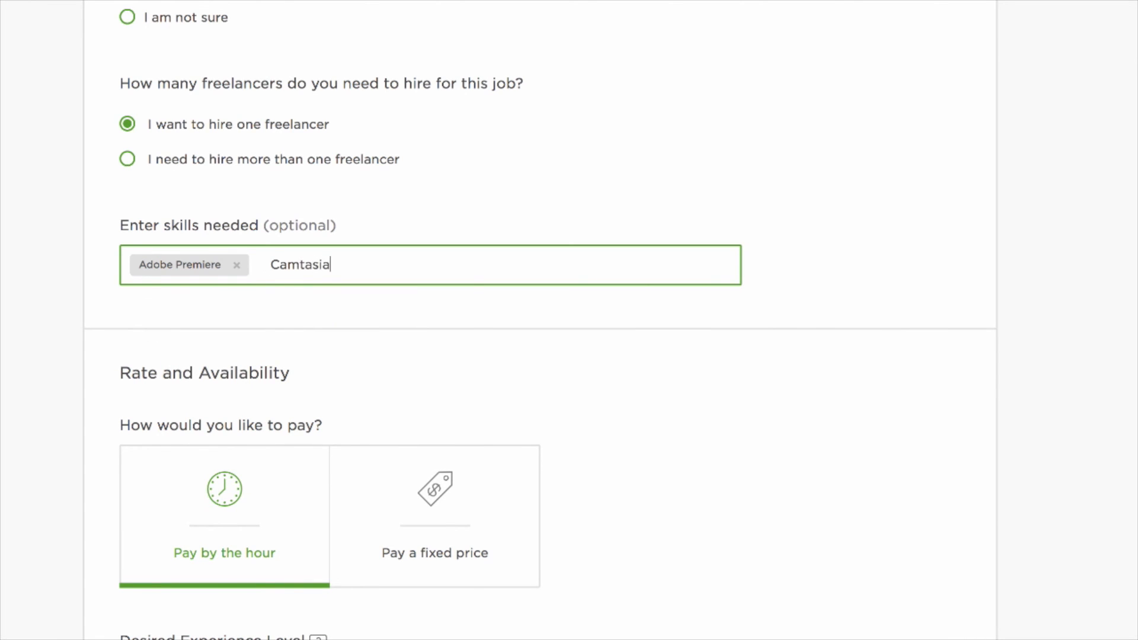
{"action": "left_click", "coordinate": [312, 300]}
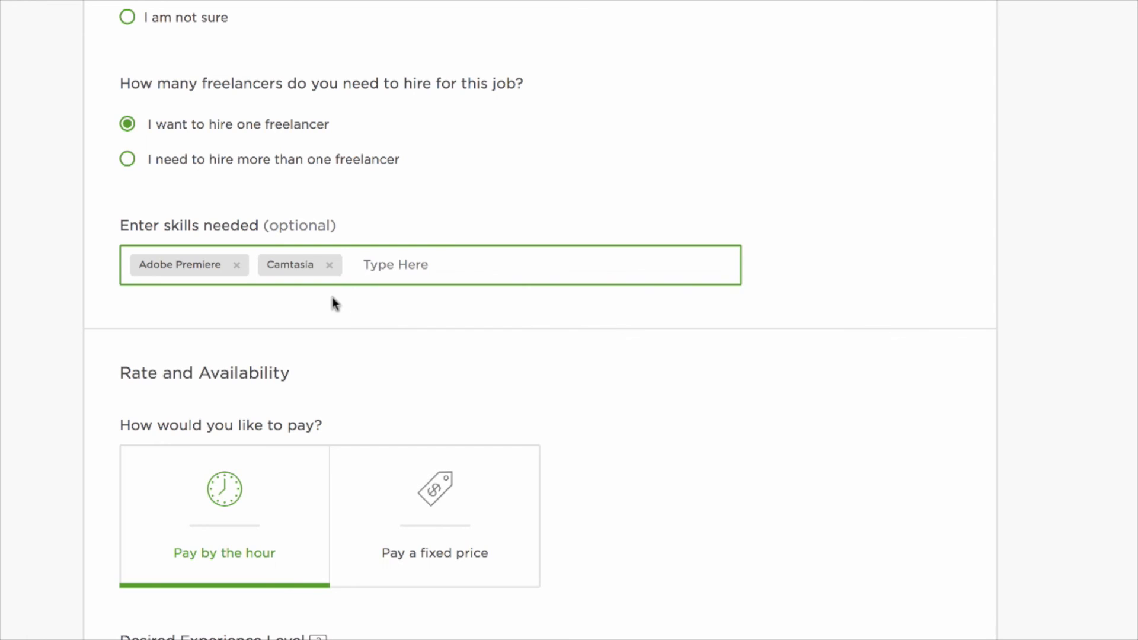
{"action": "type", "text": "Final Cut Pro"}
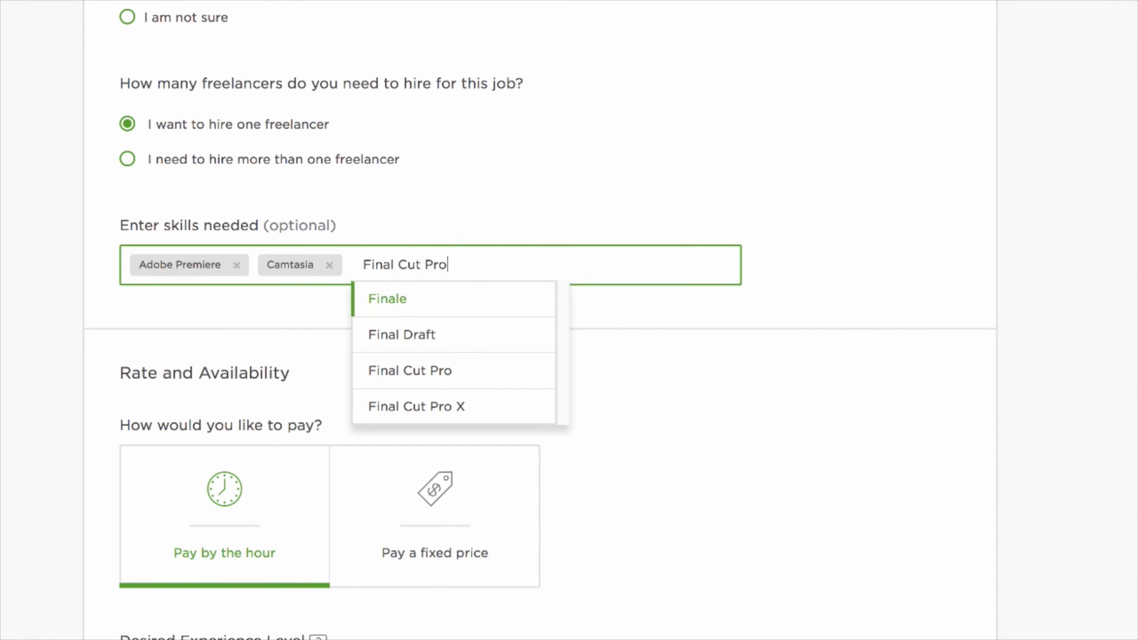
{"action": "left_click", "coordinate": [359, 333]}
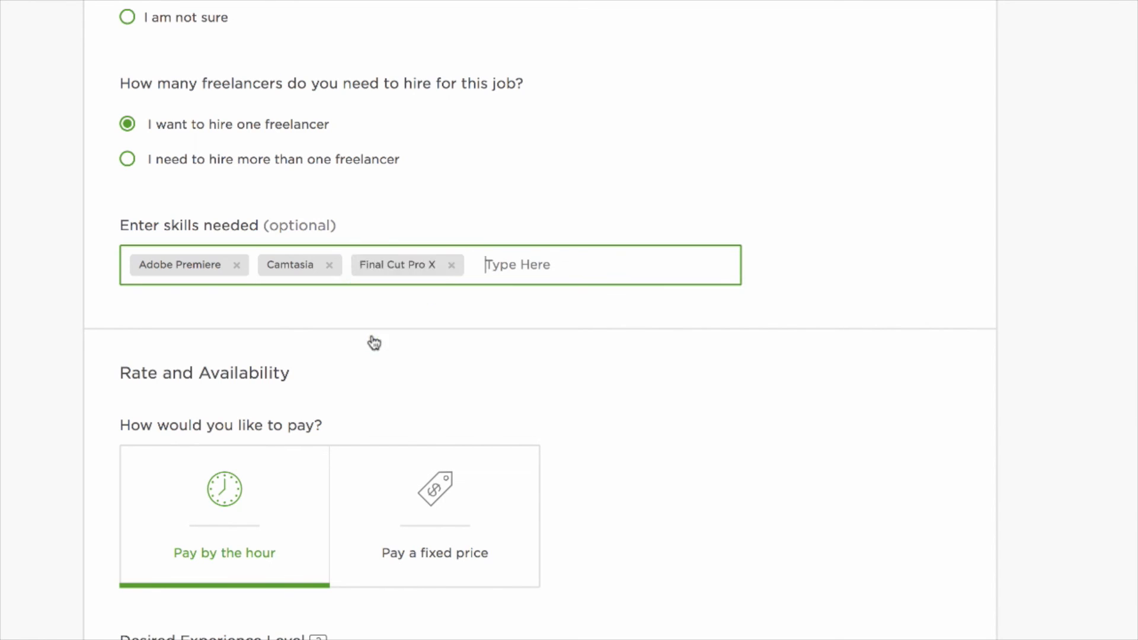
{"action": "left_click", "coordinate": [451, 265]}
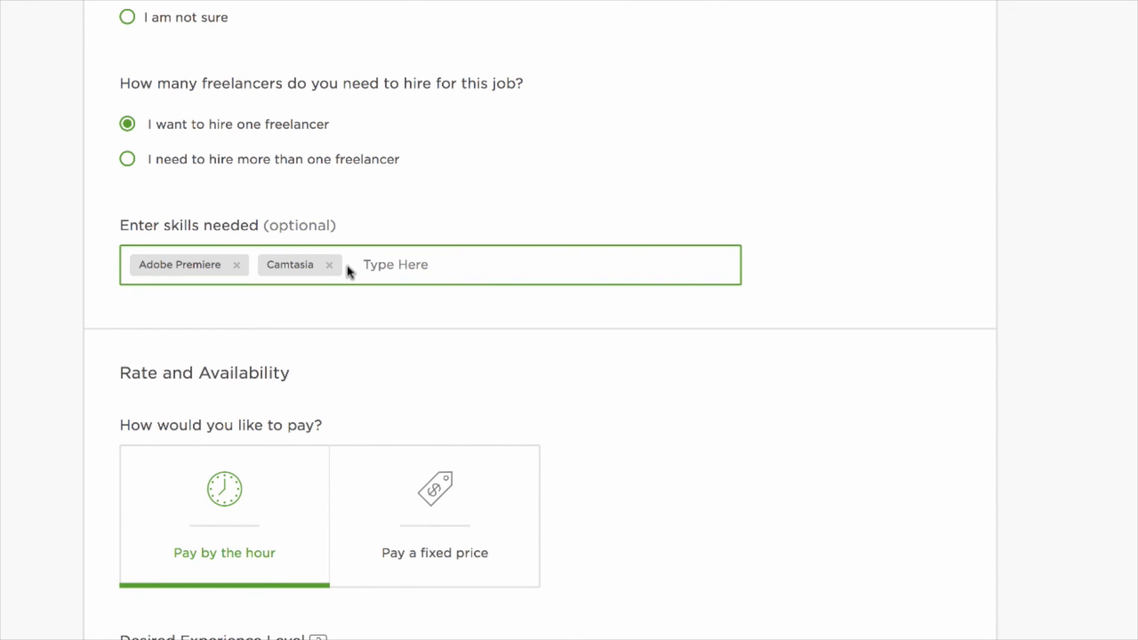
Remove Camtasia and Adobe Premiere from the skills needed for the job.
{"action": "left_click", "coordinate": [329, 268]}
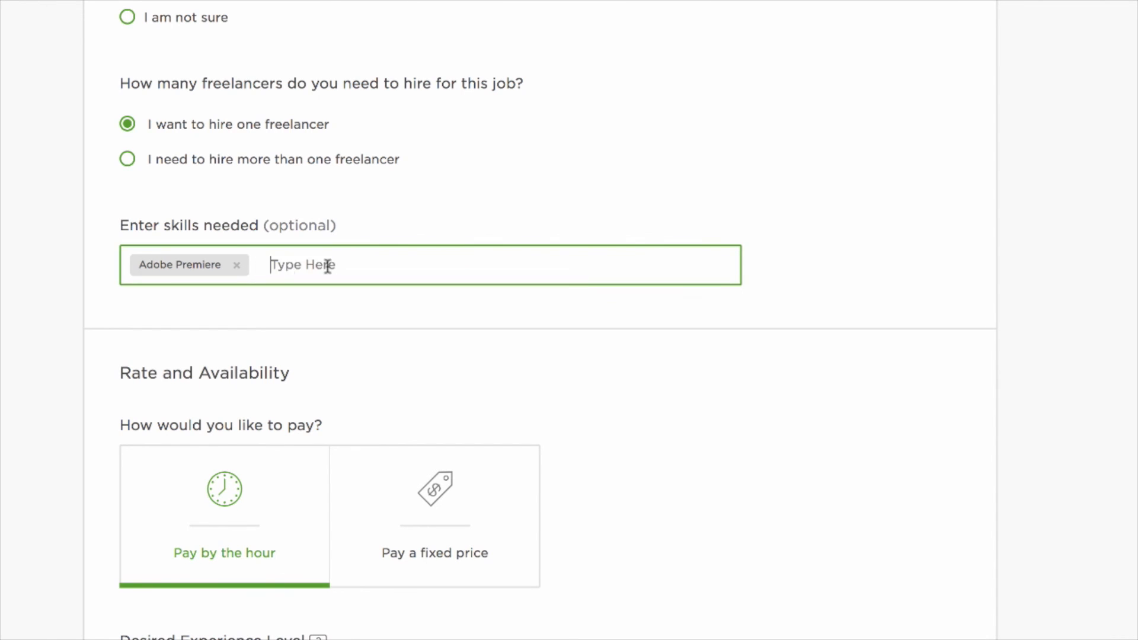
{"action": "left_click", "coordinate": [237, 266]}
{"action": "type", "text": "WordPress"}
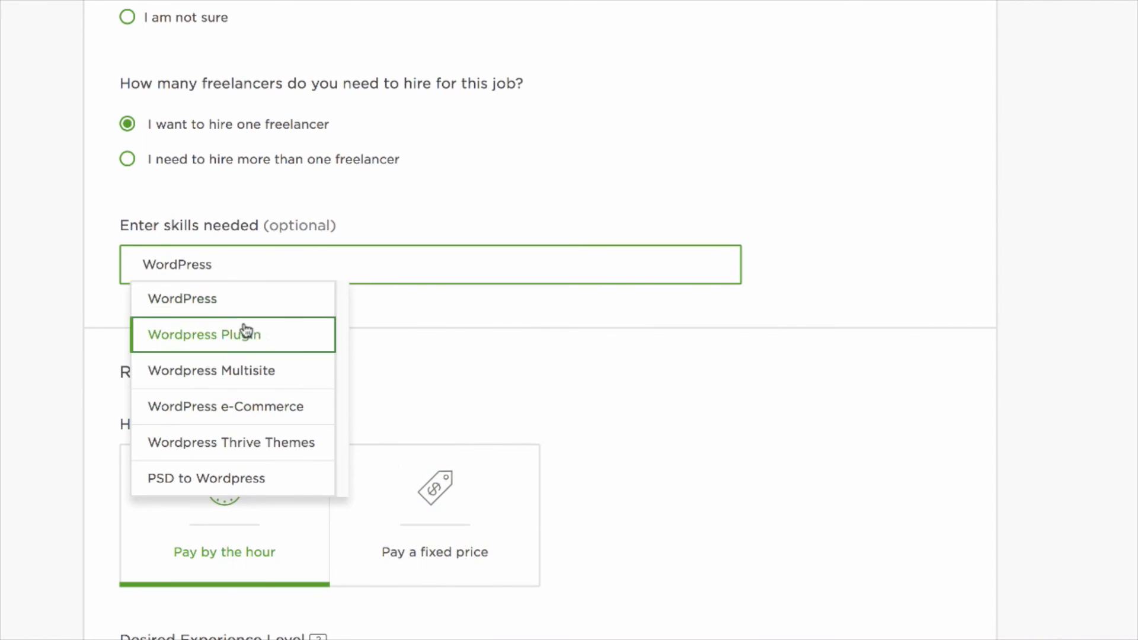
{"action": "left_click", "coordinate": [228, 300]}
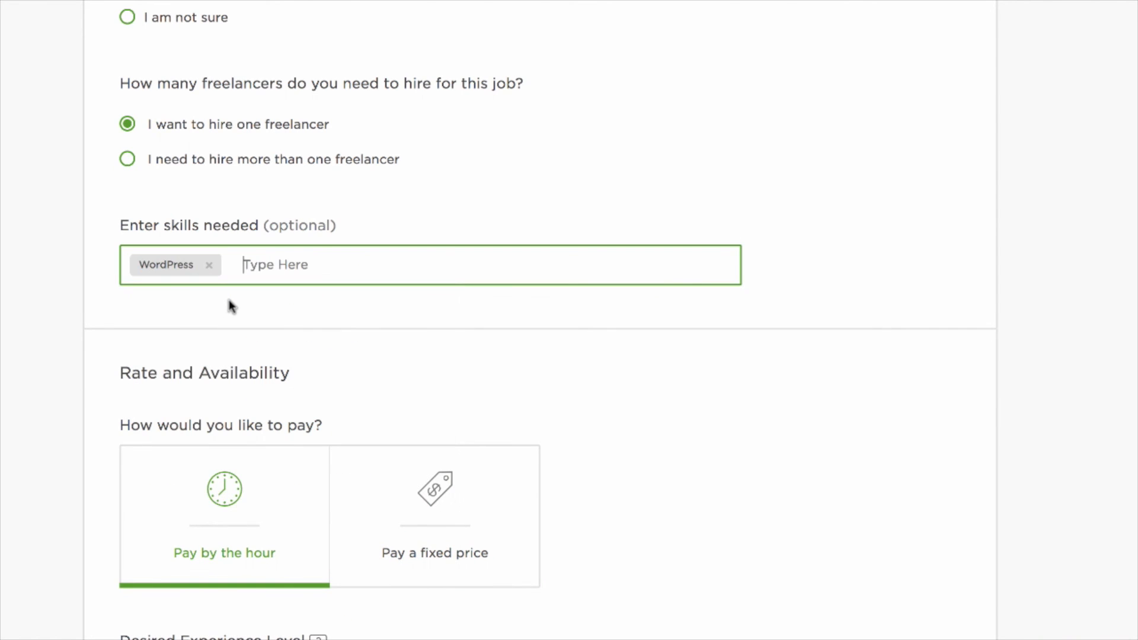
{"action": "left_click", "coordinate": [209, 264]}
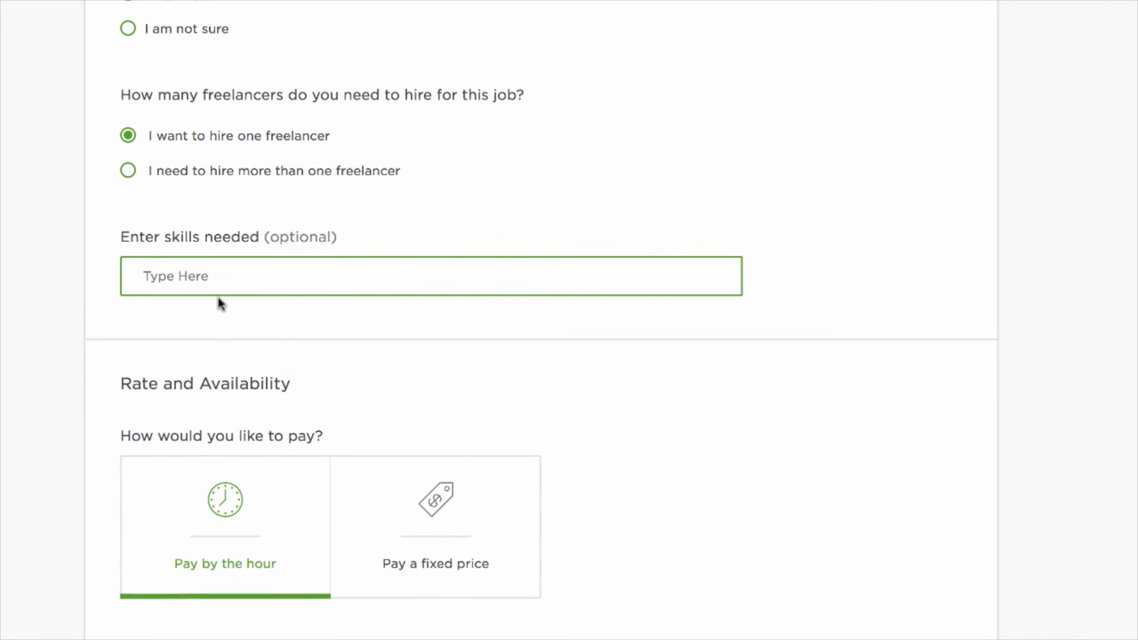
Set the job's payment method to a fixed price and dismiss the explanation of fixed-price contracts.
{"action": "scroll", "coordinate": [220, 308], "scroll_direction": "down", "scroll_amount": 5}
{"action": "scroll", "coordinate": [223, 409], "scroll_direction": "up", "scroll_amount": 1}
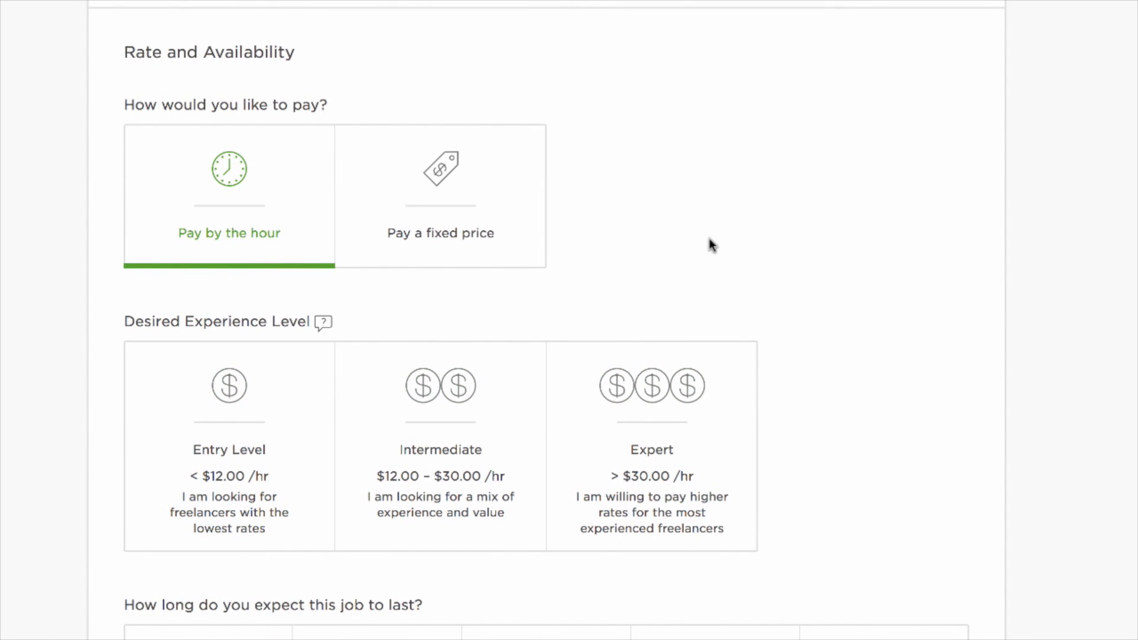
{"action": "left_click", "coordinate": [460, 223]}
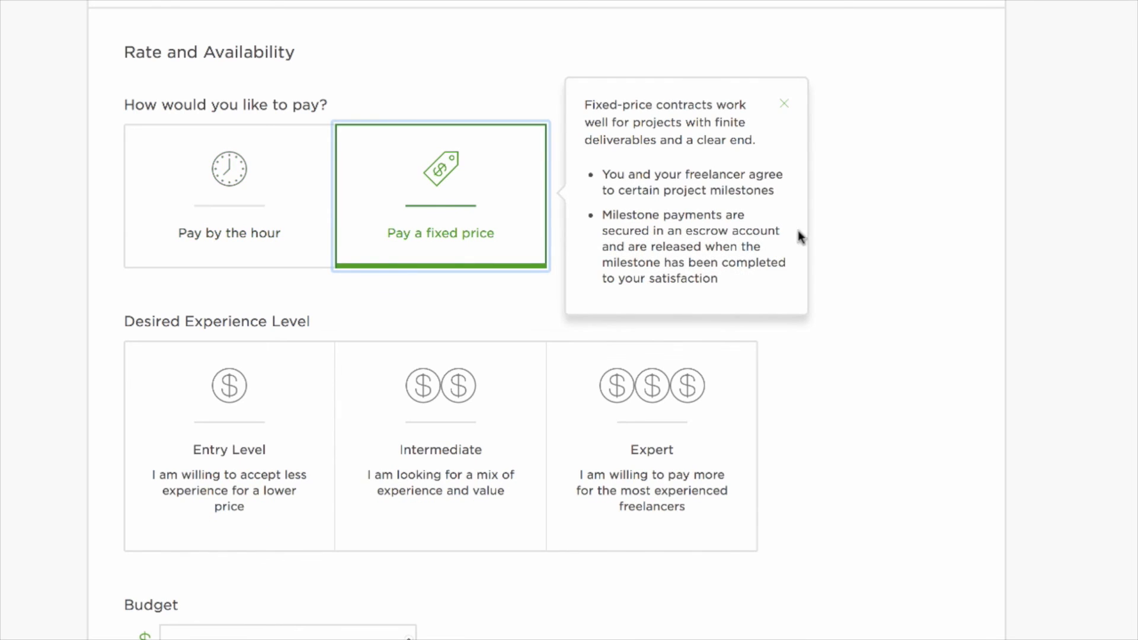
{"action": "left_click", "coordinate": [936, 238]}
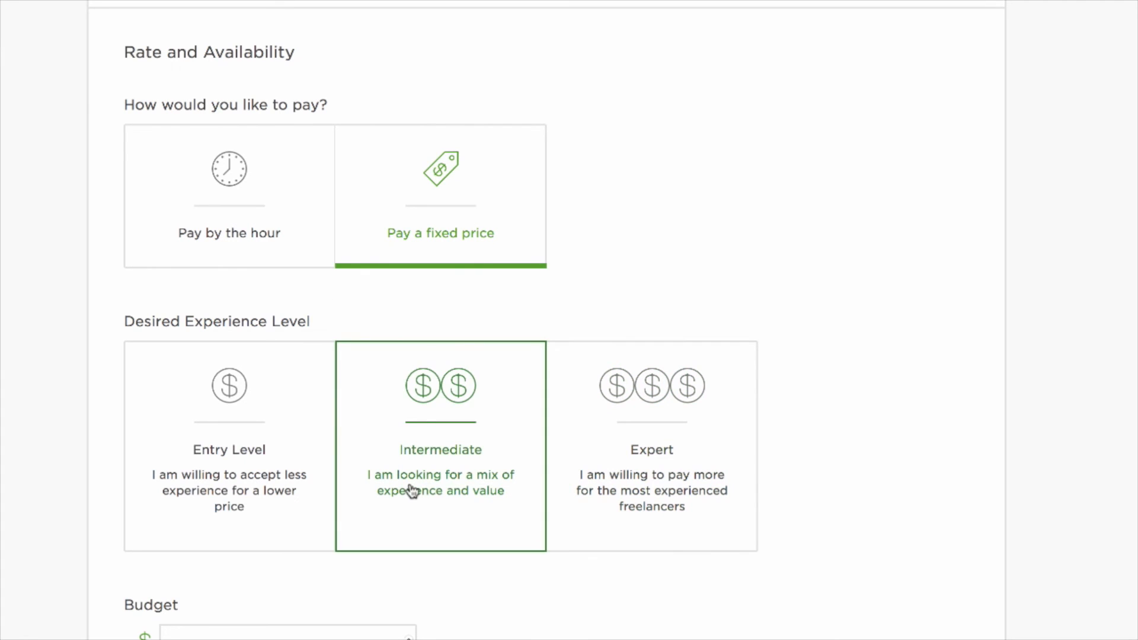
Set the desired experience level of the freelancer to Intermediate.
{"action": "left_click", "coordinate": [616, 482]}
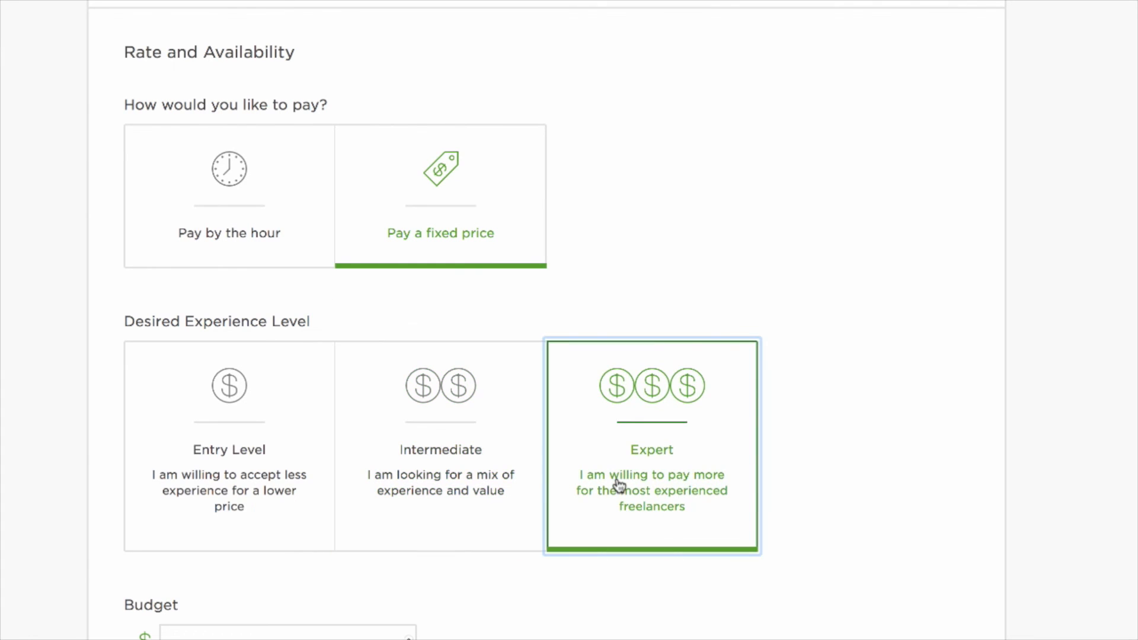
{"action": "left_click", "coordinate": [468, 478]}
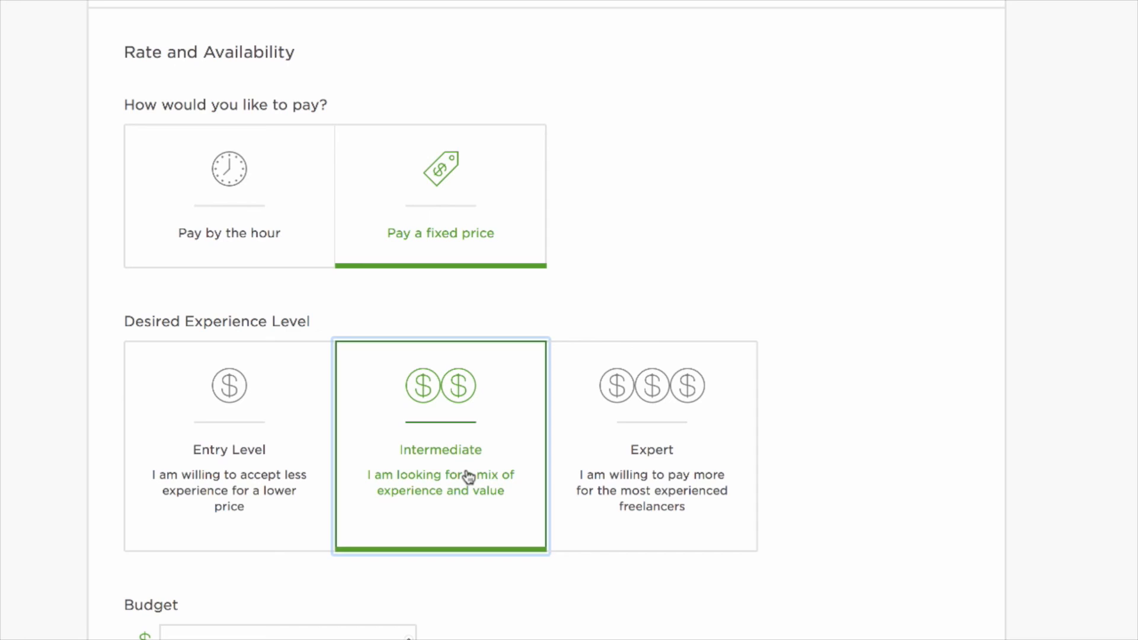
{"action": "left_click", "coordinate": [284, 480]}
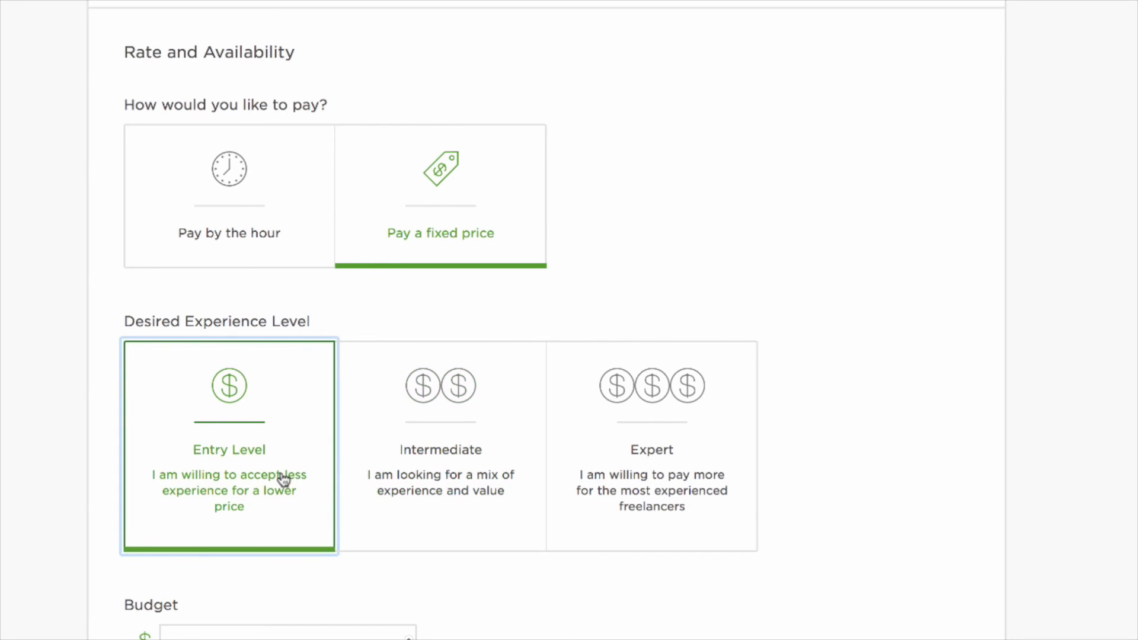
{"action": "left_click", "coordinate": [471, 480]}
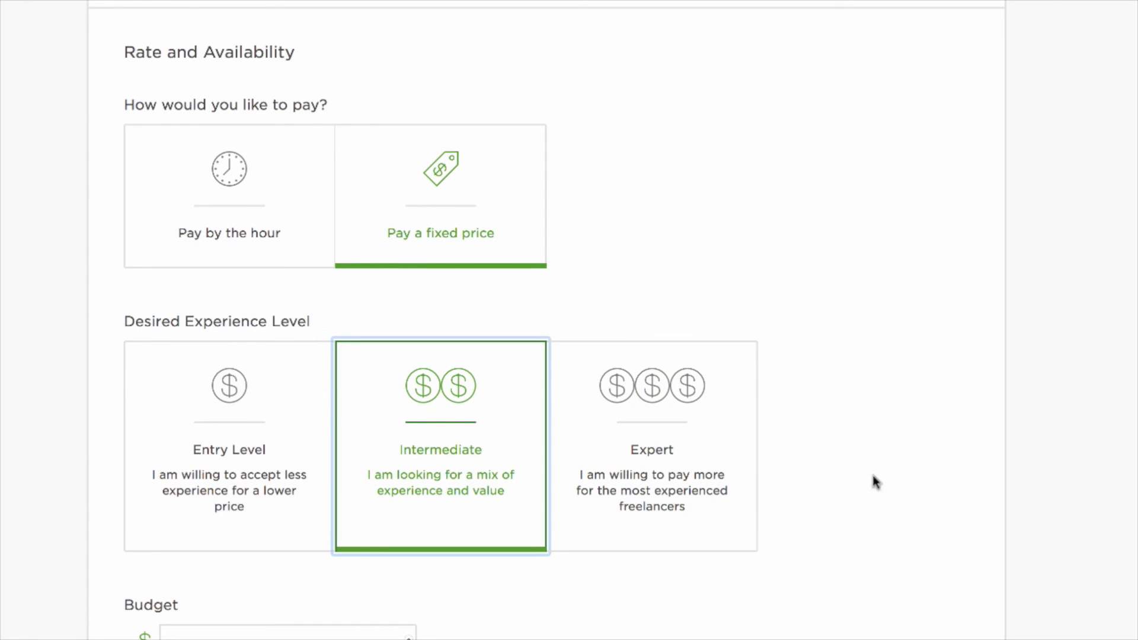
Set the job's budget to $200.
{"action": "scroll", "coordinate": [475, 601], "scroll_direction": "down", "scroll_amount": 3}
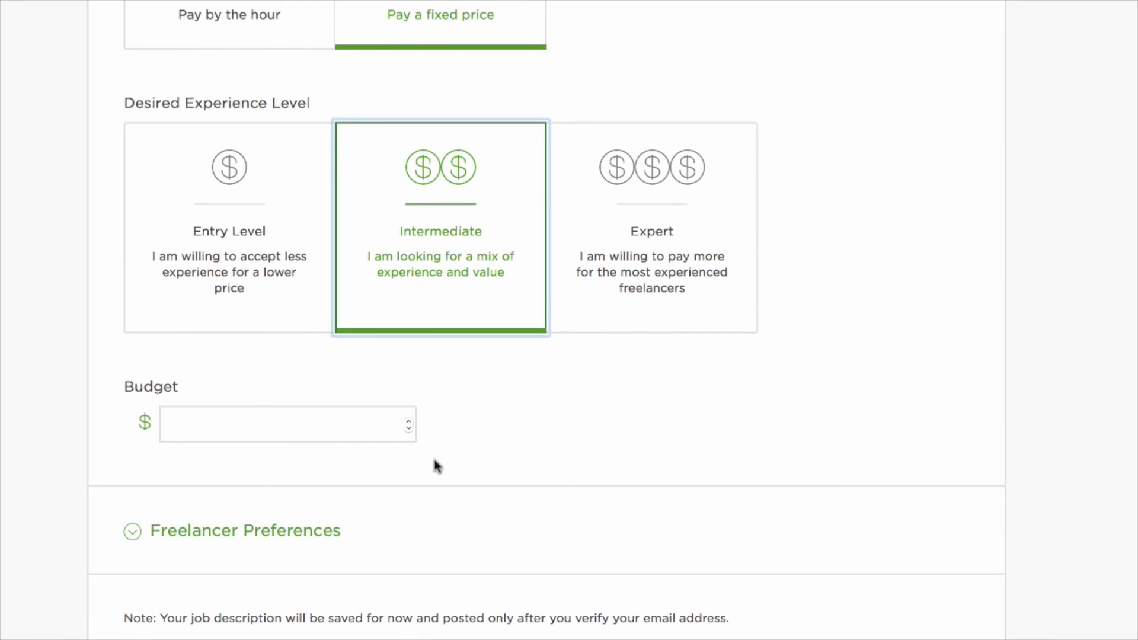
{"action": "left_click", "coordinate": [387, 425]}
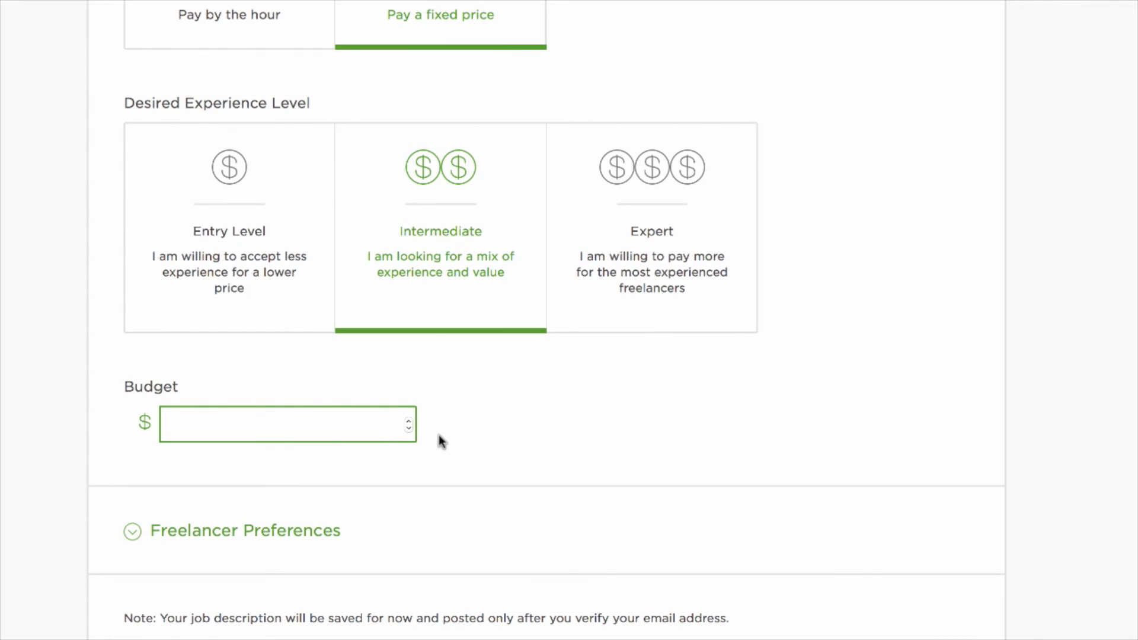
{"action": "type", "text": "100"}
{"action": "left_click_drag", "start_coordinate": [386, 425], "coordinate": [294, 422]}
{"action": "type", "text": "200"}
{"action": "left_click", "coordinate": [802, 437]}
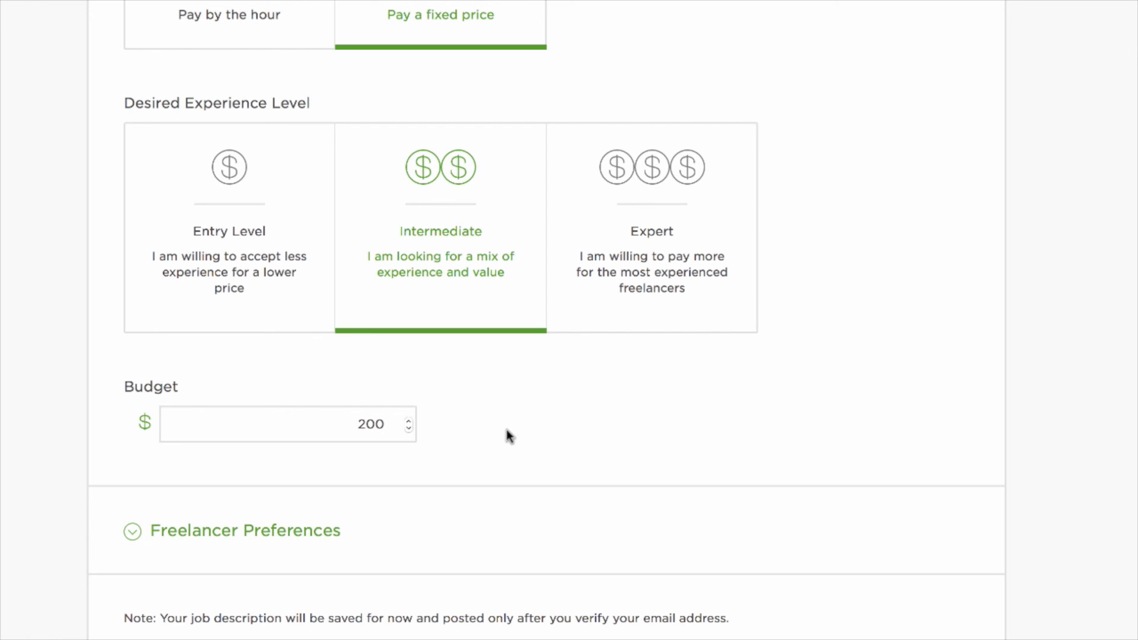
Expand the freelancer preferences and show the preferred qualifications settings.
{"action": "left_click", "coordinate": [133, 532]}
{"action": "scroll", "coordinate": [131, 532], "scroll_direction": "down", "scroll_amount": 1}
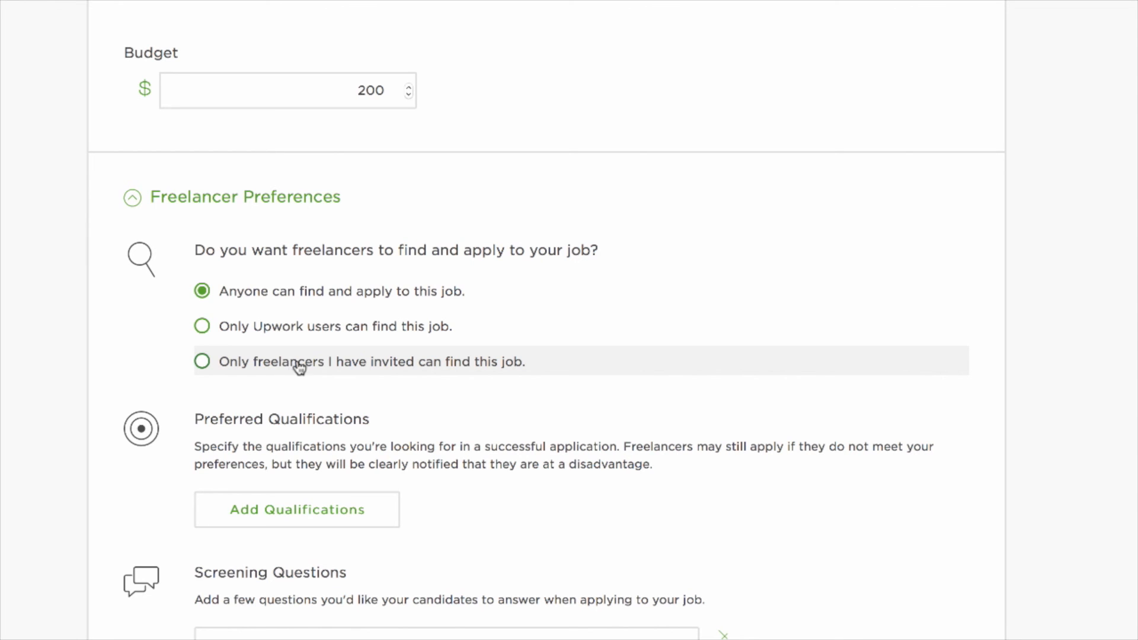
{"action": "scroll", "coordinate": [514, 515], "scroll_direction": "down", "scroll_amount": 3}
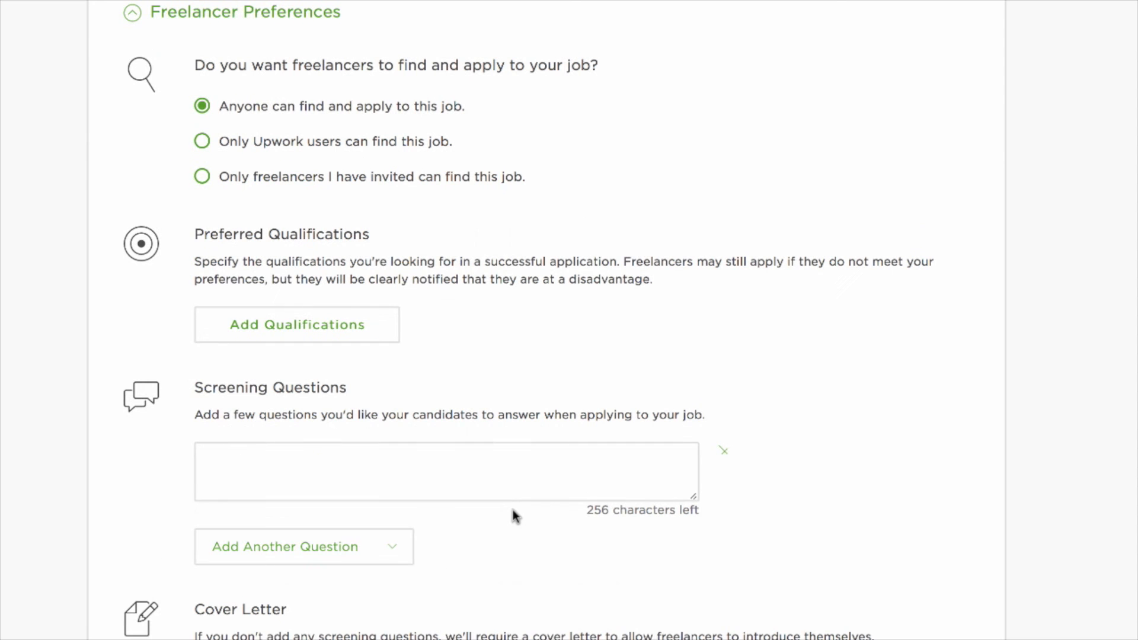
{"action": "left_click", "coordinate": [332, 332]}
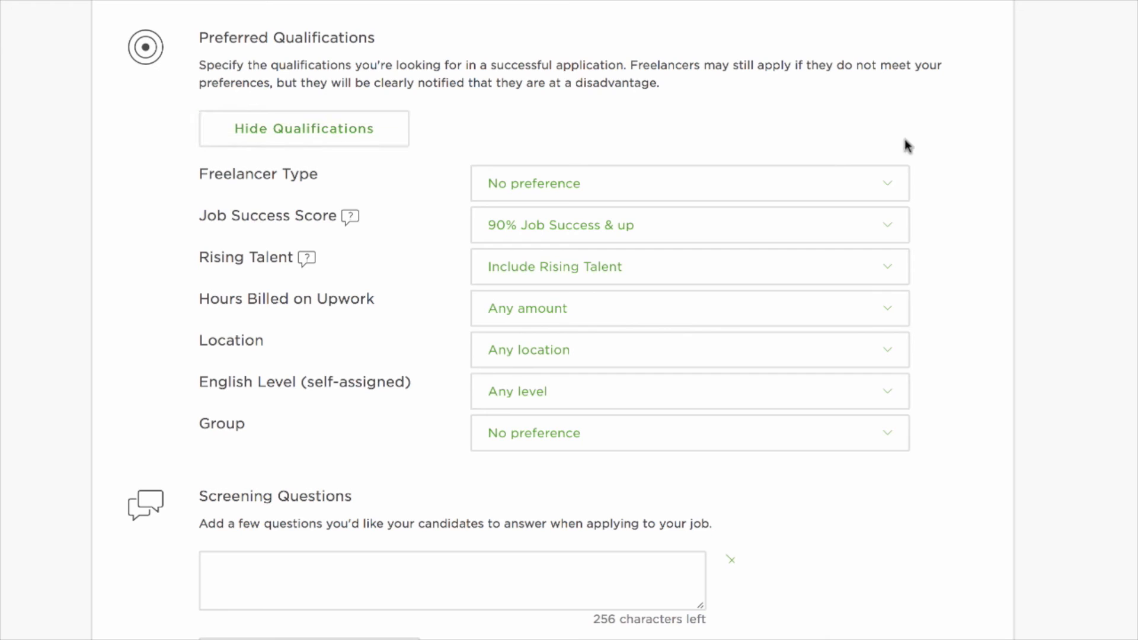
{"action": "left_click", "coordinate": [885, 354]}
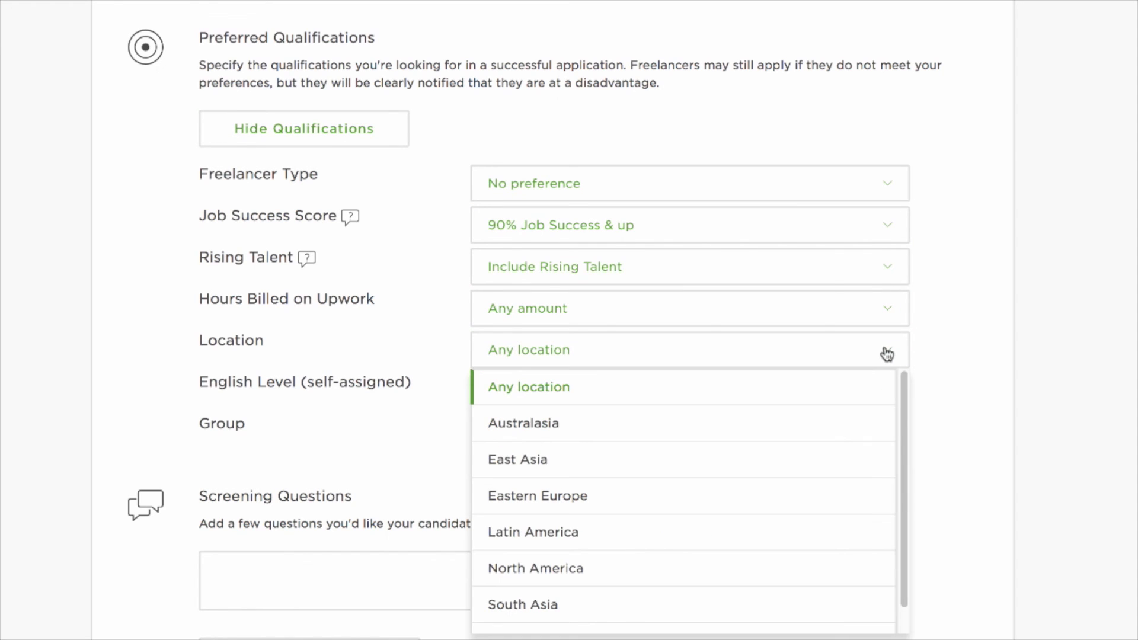
{"action": "left_click", "coordinate": [944, 344]}
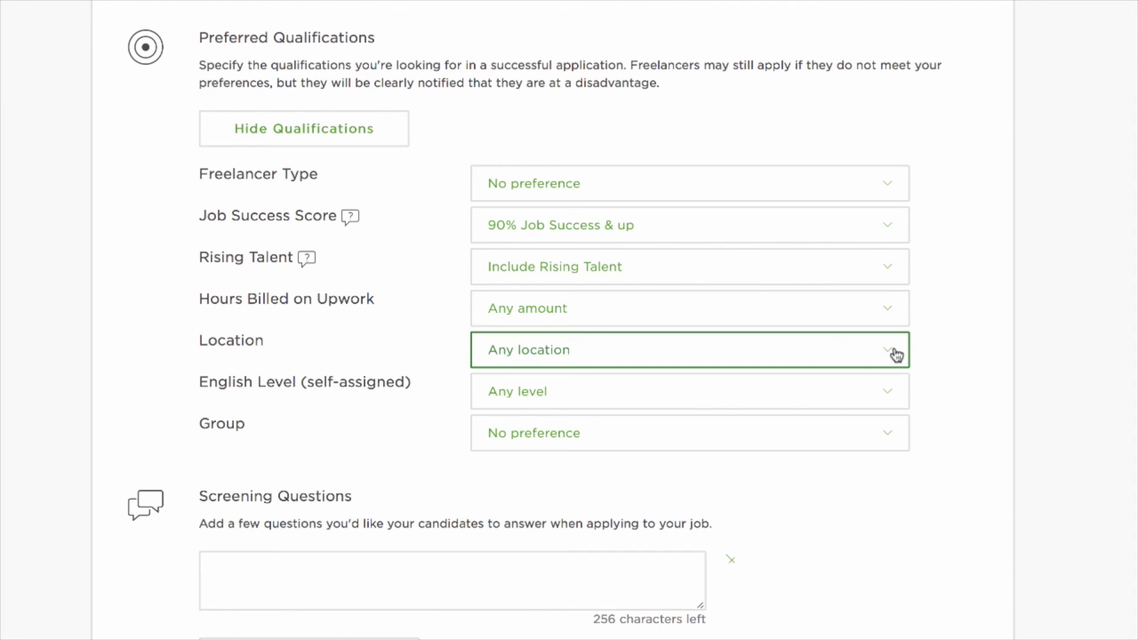
{"action": "left_click", "coordinate": [907, 385]}
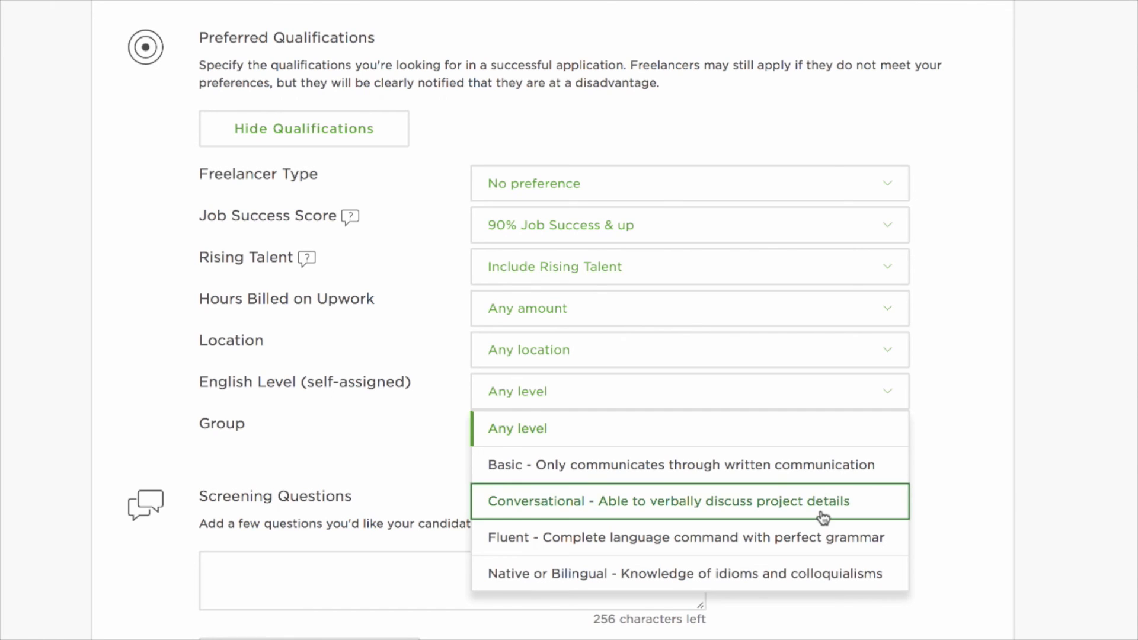
{"action": "left_click", "coordinate": [801, 555]}
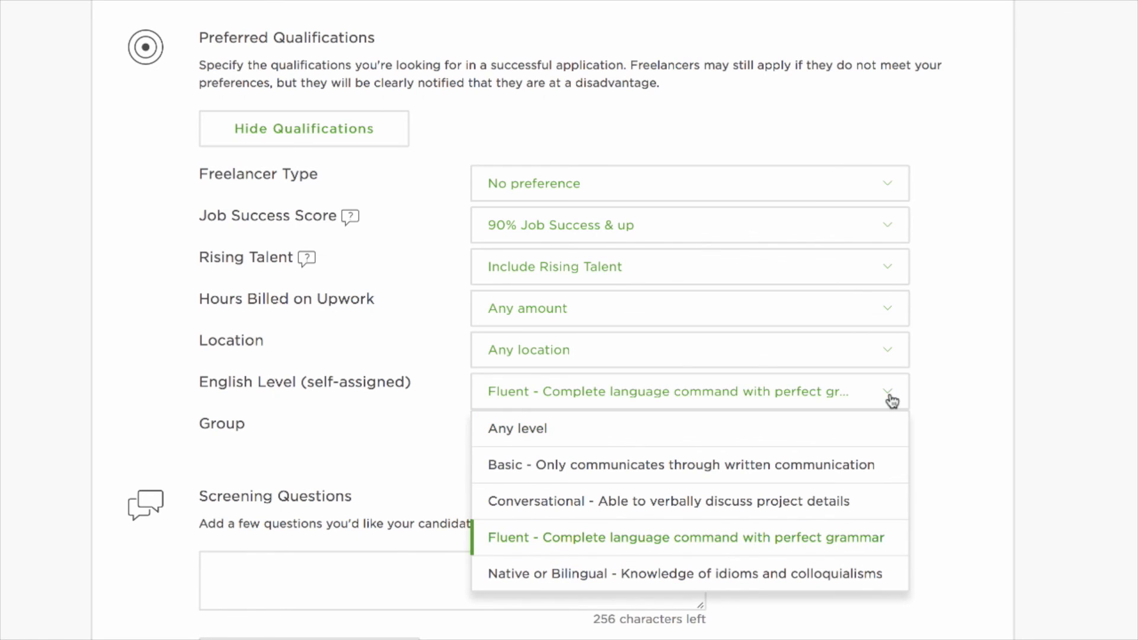
{"action": "left_click", "coordinate": [874, 428]}
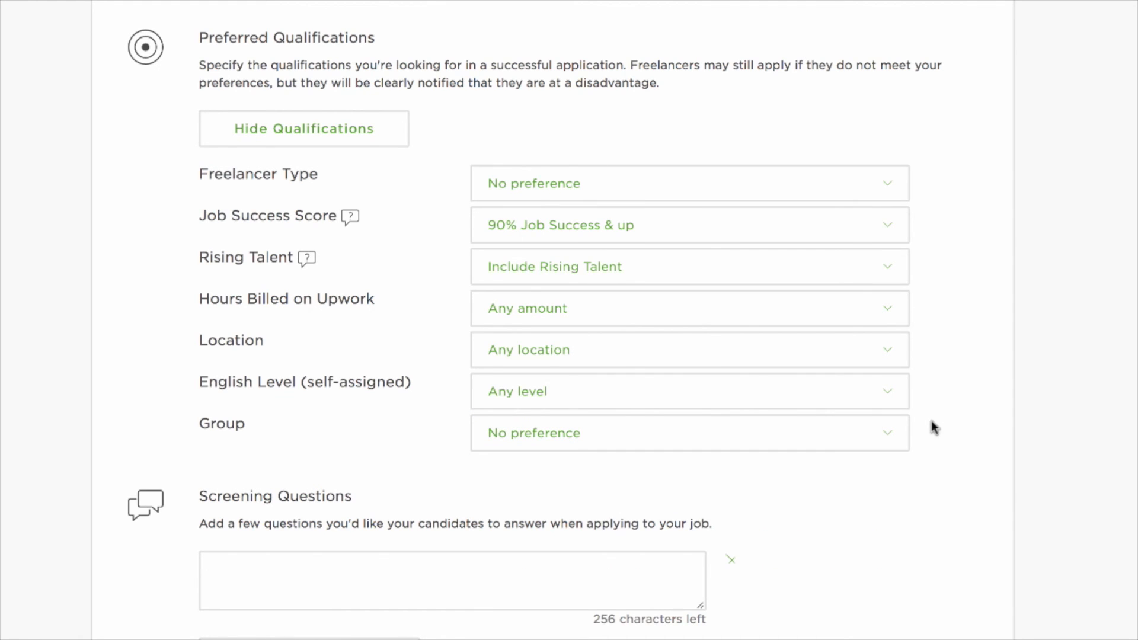
Check the screening questions and cover letter sections of the job form.
{"action": "scroll", "coordinate": [933, 427], "scroll_direction": "down", "scroll_amount": 7}
{"action": "left_click", "coordinate": [582, 172]}
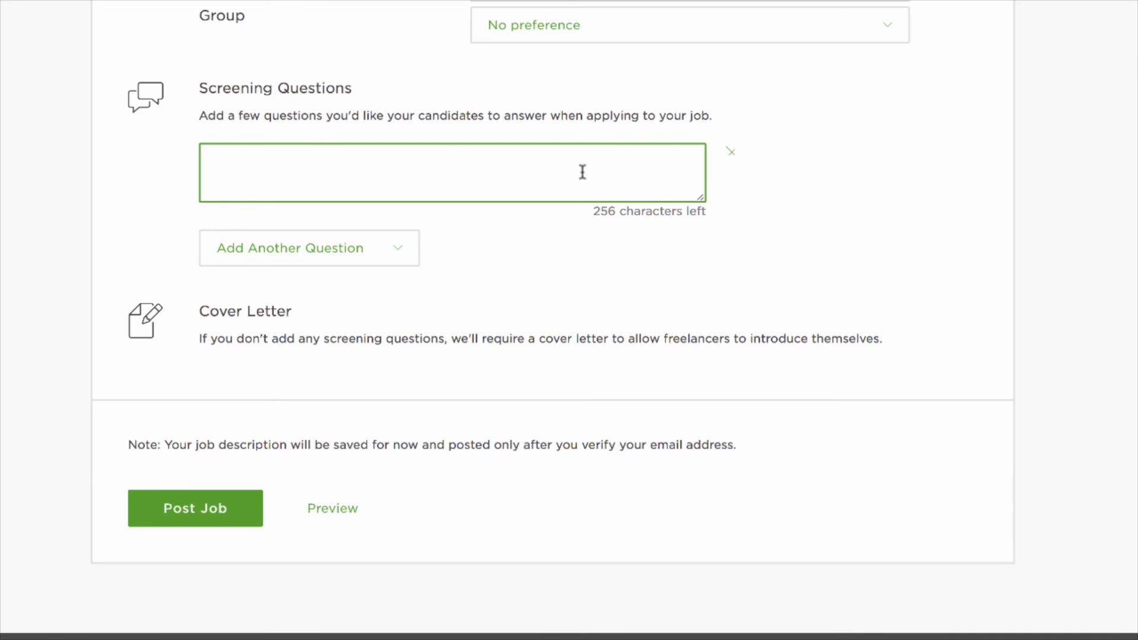
{"action": "left_click", "coordinate": [301, 378]}
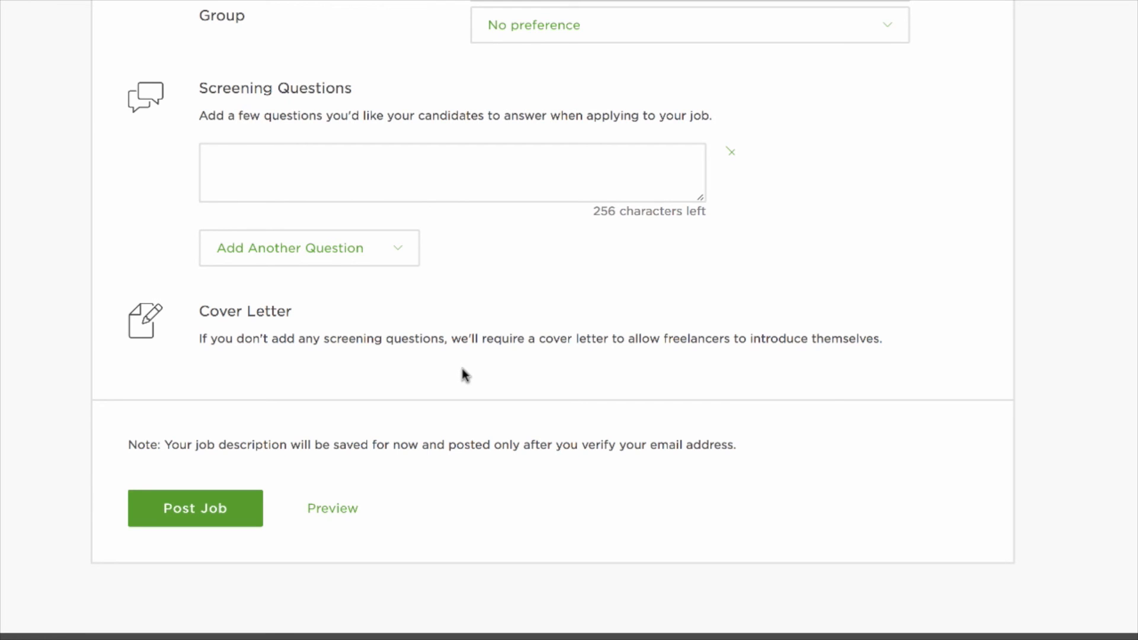
Preview the job post, review its description, rate and freelancer preferences, and post the job.
{"action": "left_click", "coordinate": [333, 513]}
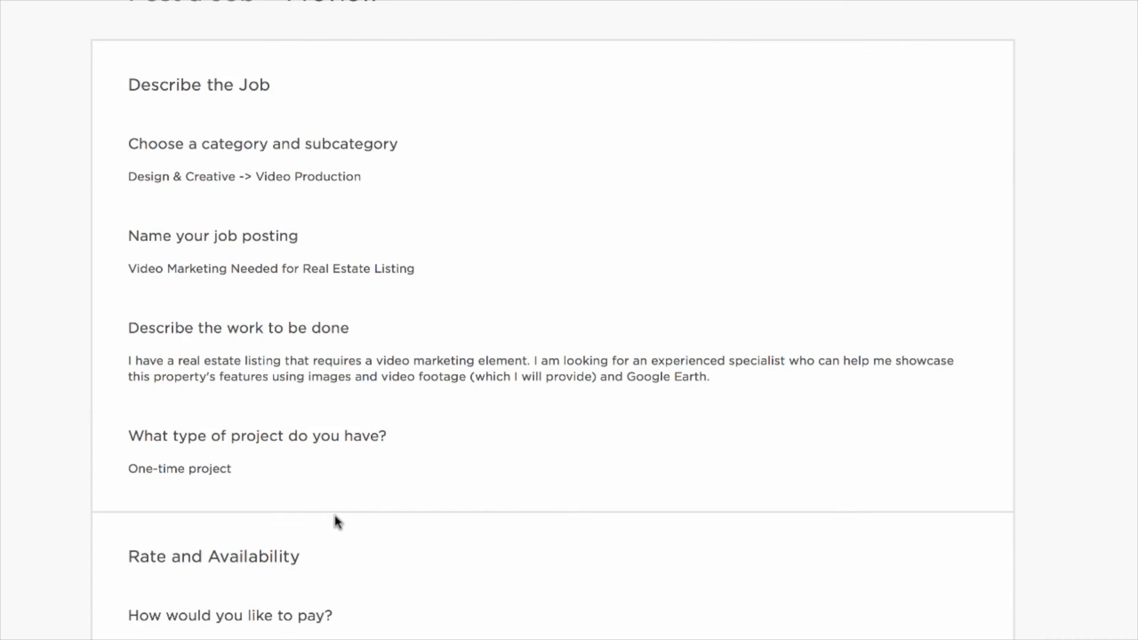
{"action": "scroll", "coordinate": [542, 398], "scroll_direction": "down", "scroll_amount": 5}
{"action": "scroll", "coordinate": [545, 397], "scroll_direction": "down", "scroll_amount": 3}
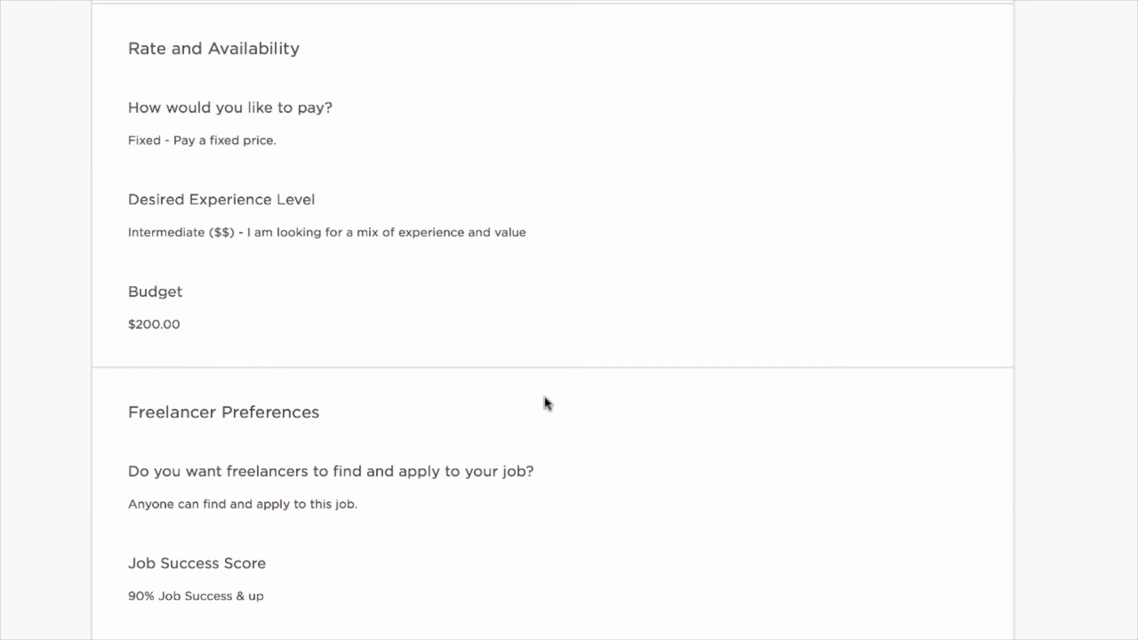
{"action": "scroll", "coordinate": [545, 396], "scroll_direction": "down", "scroll_amount": 8}
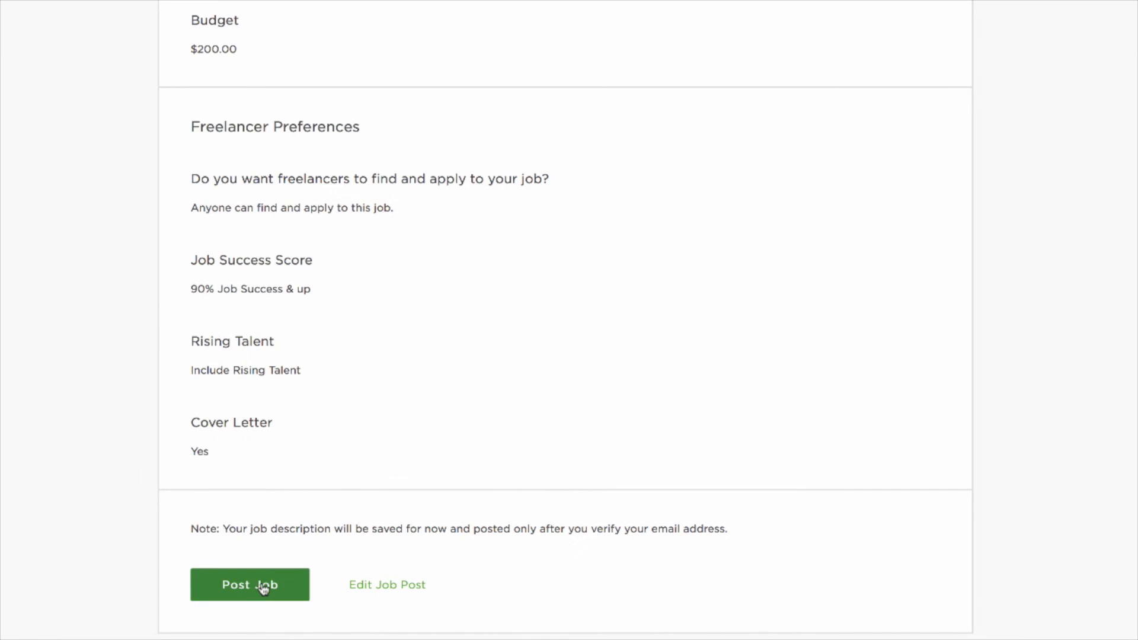
{"action": "left_click", "coordinate": [259, 600]}
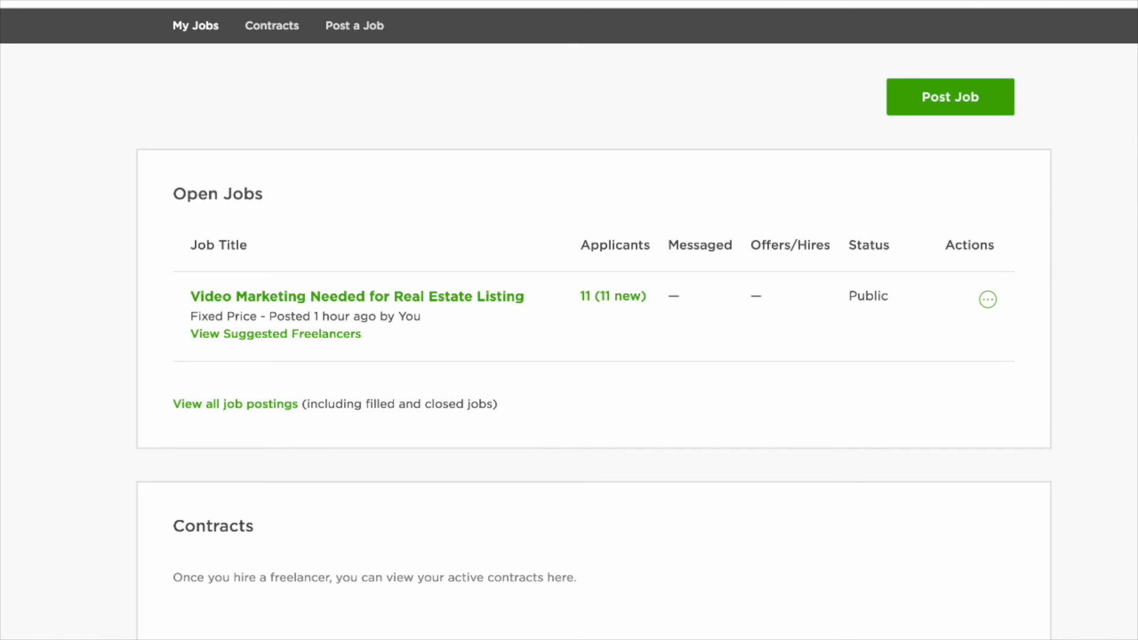
Open the proposals received for the real estate video job and browse the applicants' bids, job success scores and cover letters.
{"action": "left_click", "coordinate": [613, 296]}
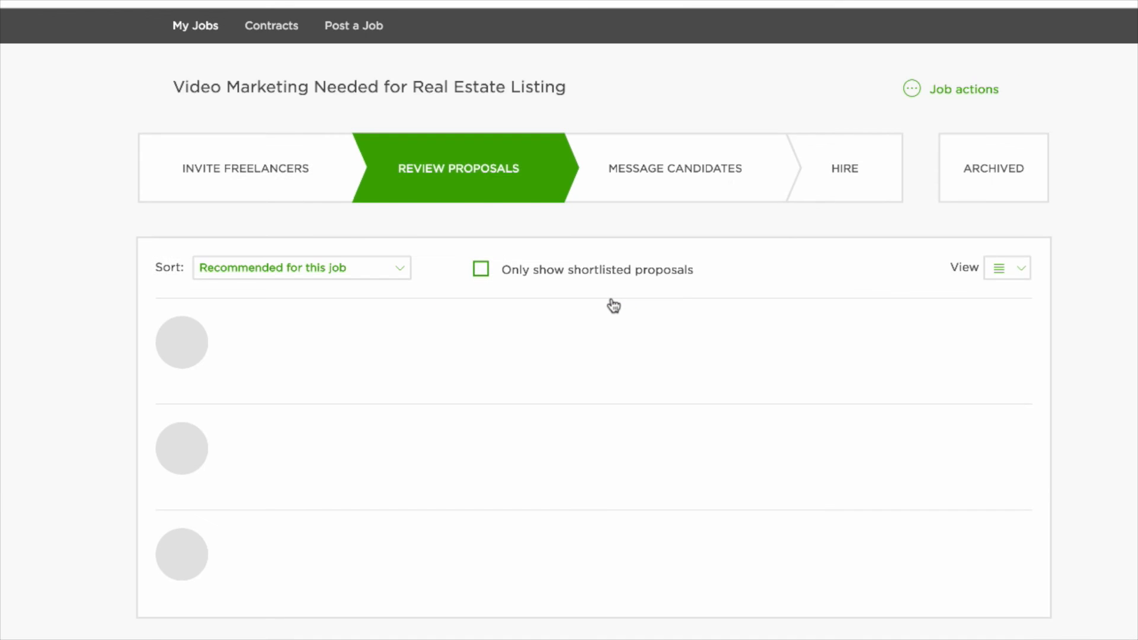
{"action": "scroll", "coordinate": [1037, 374], "scroll_direction": "down", "scroll_amount": 6}
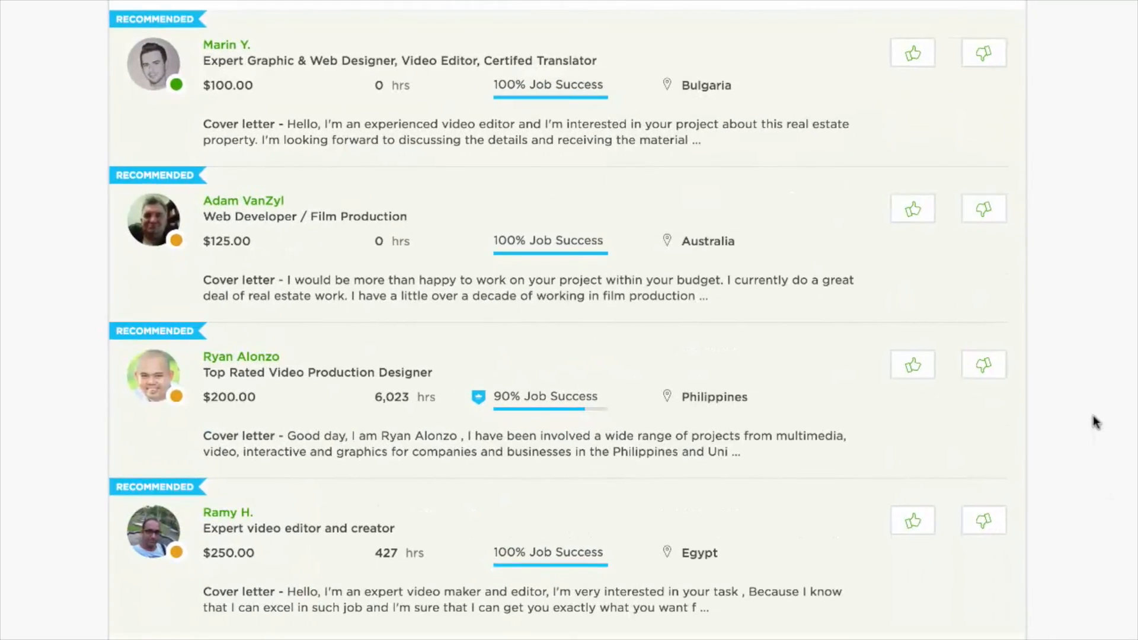
{"action": "scroll", "coordinate": [1096, 422], "scroll_direction": "up", "scroll_amount": 1}
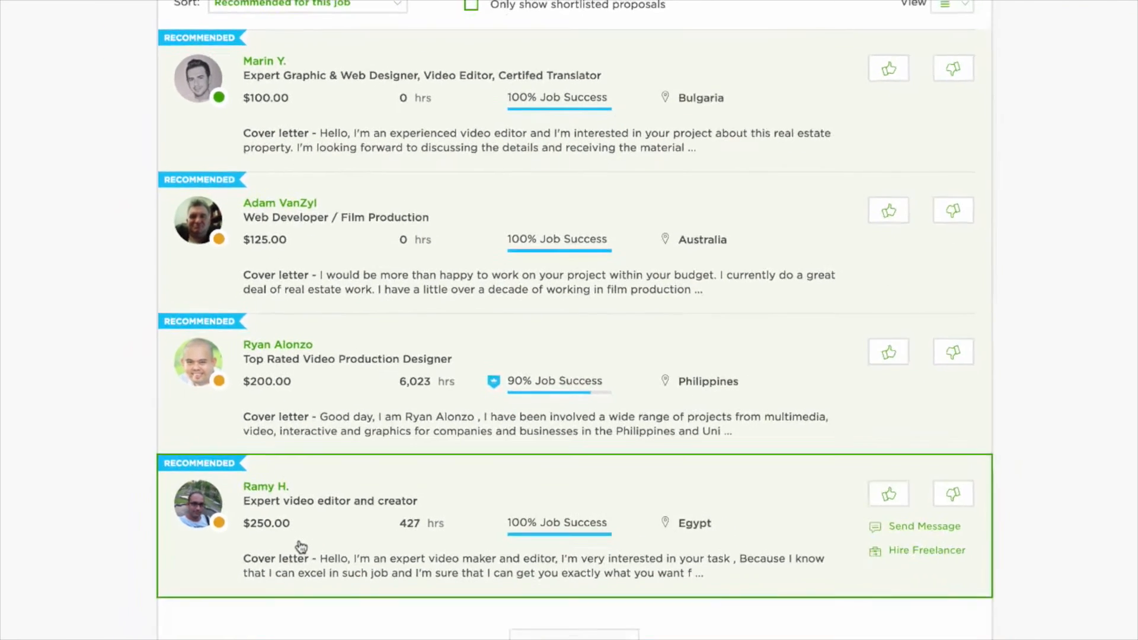
{"action": "left_click", "coordinate": [609, 552]}
{"action": "scroll", "coordinate": [708, 520], "scroll_direction": "down", "scroll_amount": 10}
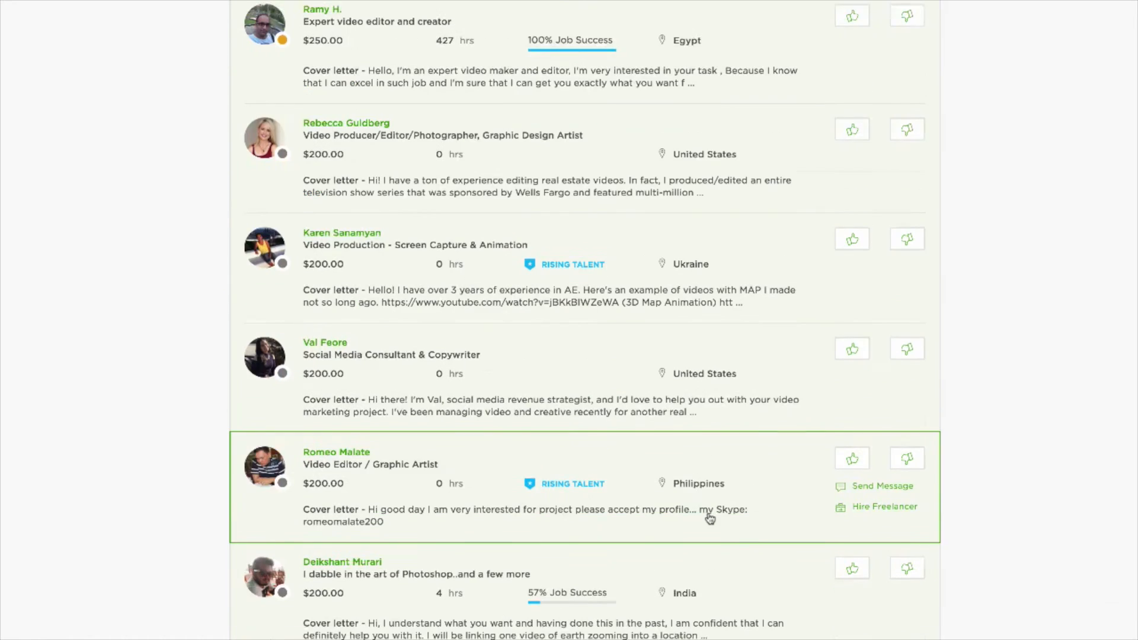
Open the recommended $100 proposal from the Bulgarian graphic and web designer and read the cover letter, overview and work history with feedback.
{"action": "scroll", "coordinate": [710, 518], "scroll_direction": "up", "scroll_amount": 12}
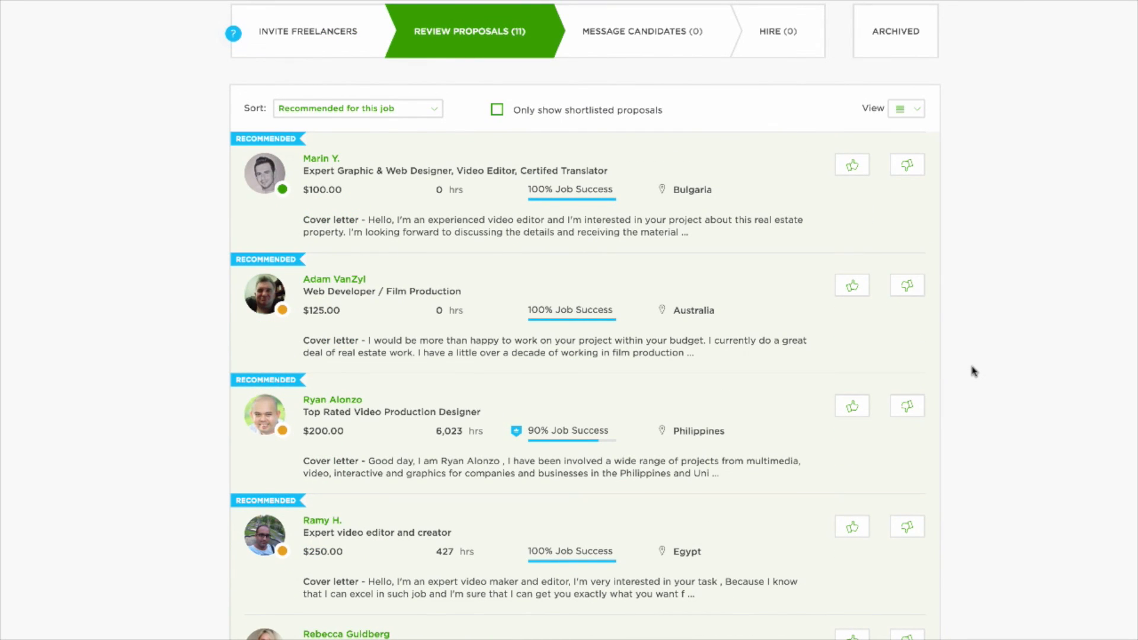
{"action": "scroll", "coordinate": [989, 308], "scroll_direction": "down", "scroll_amount": 1}
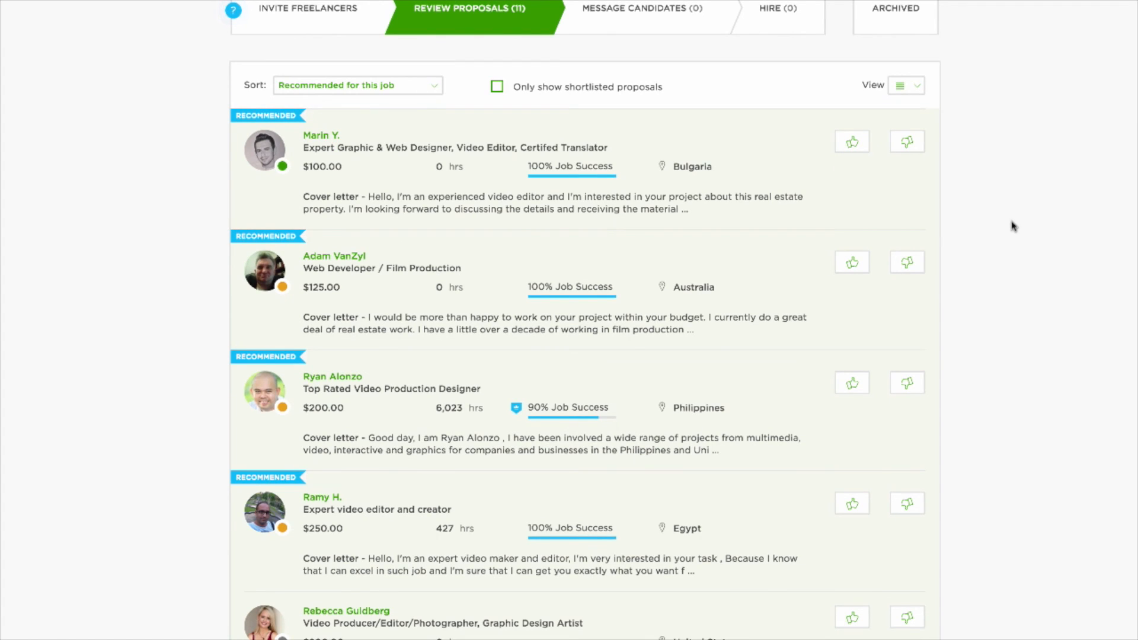
{"action": "left_click", "coordinate": [648, 140]}
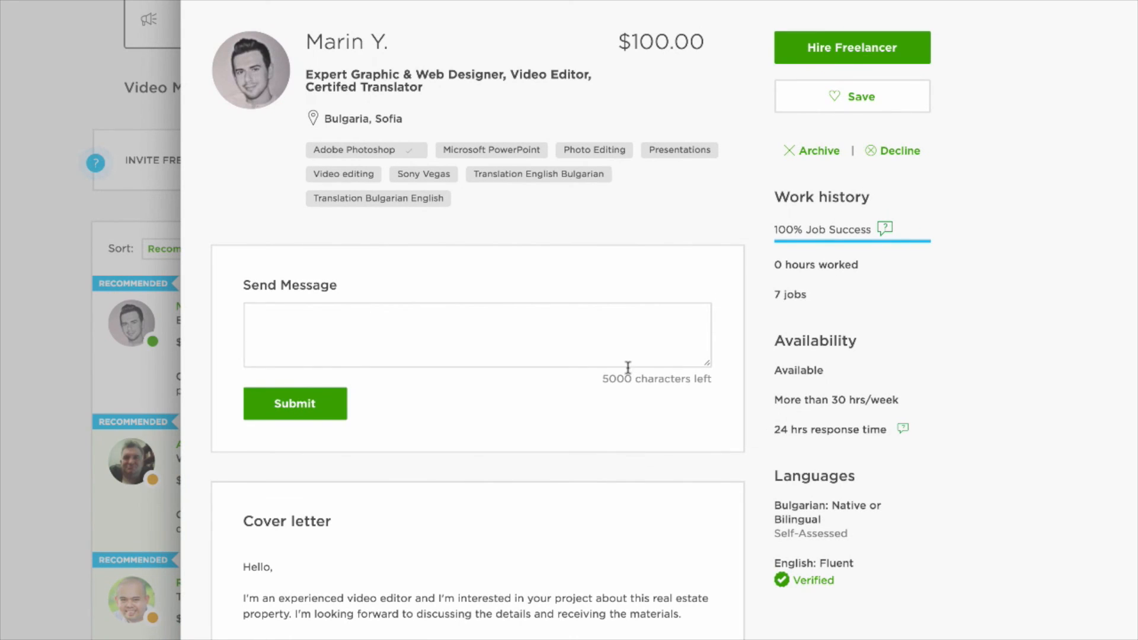
{"action": "scroll", "coordinate": [539, 589], "scroll_direction": "down", "scroll_amount": 5}
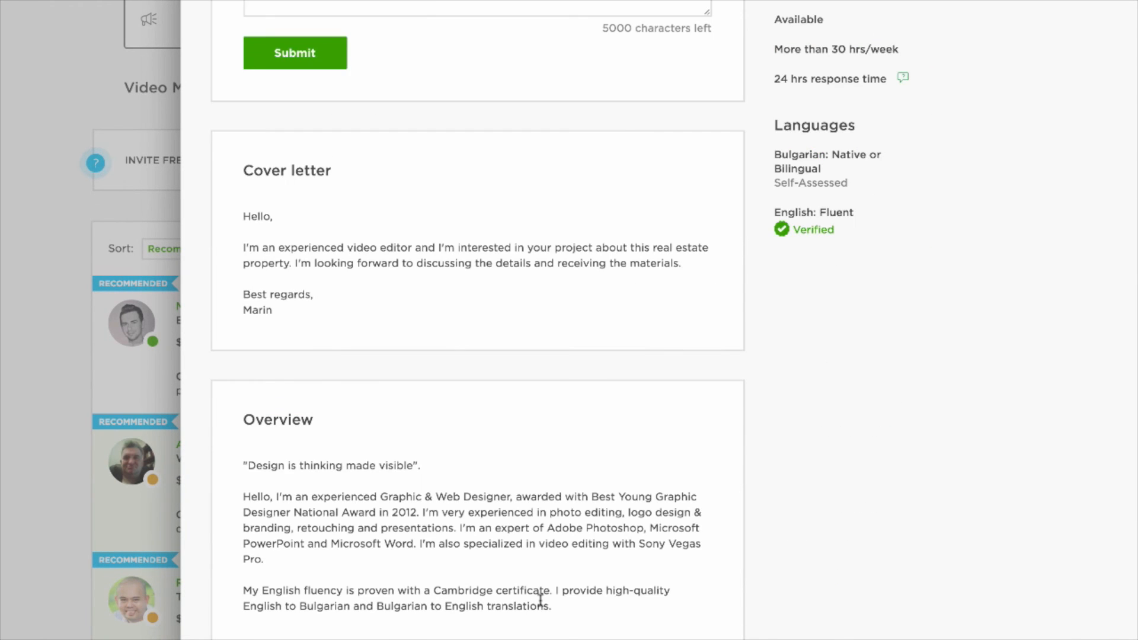
{"action": "scroll", "coordinate": [540, 600], "scroll_direction": "down", "scroll_amount": 6}
{"action": "scroll", "coordinate": [540, 600], "scroll_direction": "down", "scroll_amount": 4}
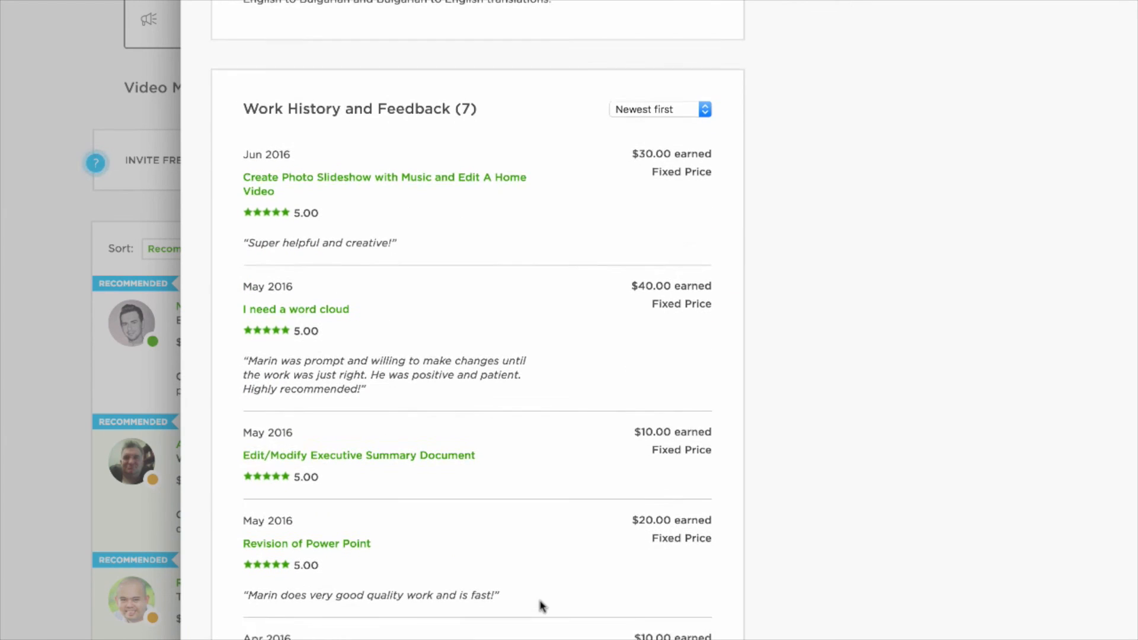
{"action": "scroll", "coordinate": [539, 603], "scroll_direction": "down", "scroll_amount": 3}
{"action": "scroll", "coordinate": [541, 606], "scroll_direction": "down", "scroll_amount": 2}
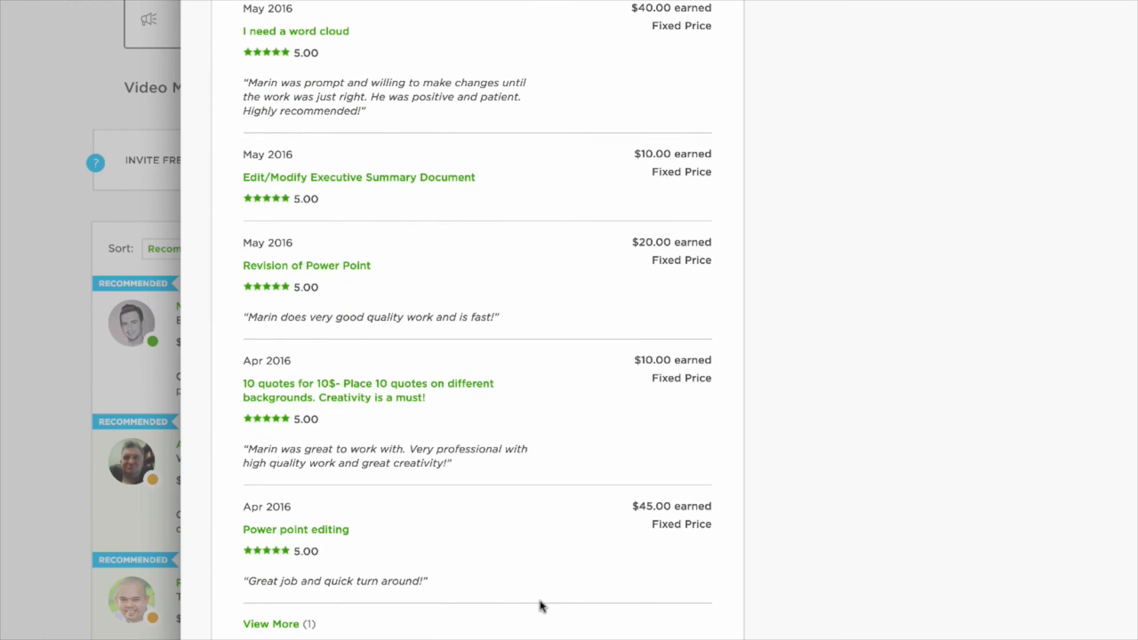
Browse the designer's portfolio items and go to the second page of the portfolio.
{"action": "scroll", "coordinate": [541, 606], "scroll_direction": "down", "scroll_amount": 5}
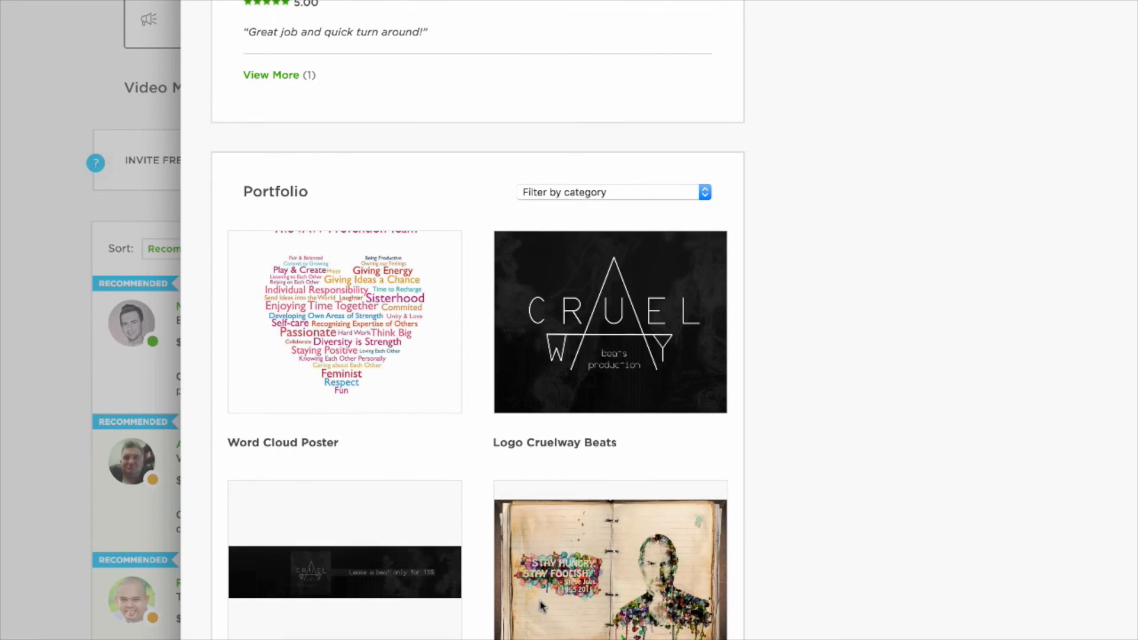
{"action": "scroll", "coordinate": [541, 606], "scroll_direction": "down", "scroll_amount": 1}
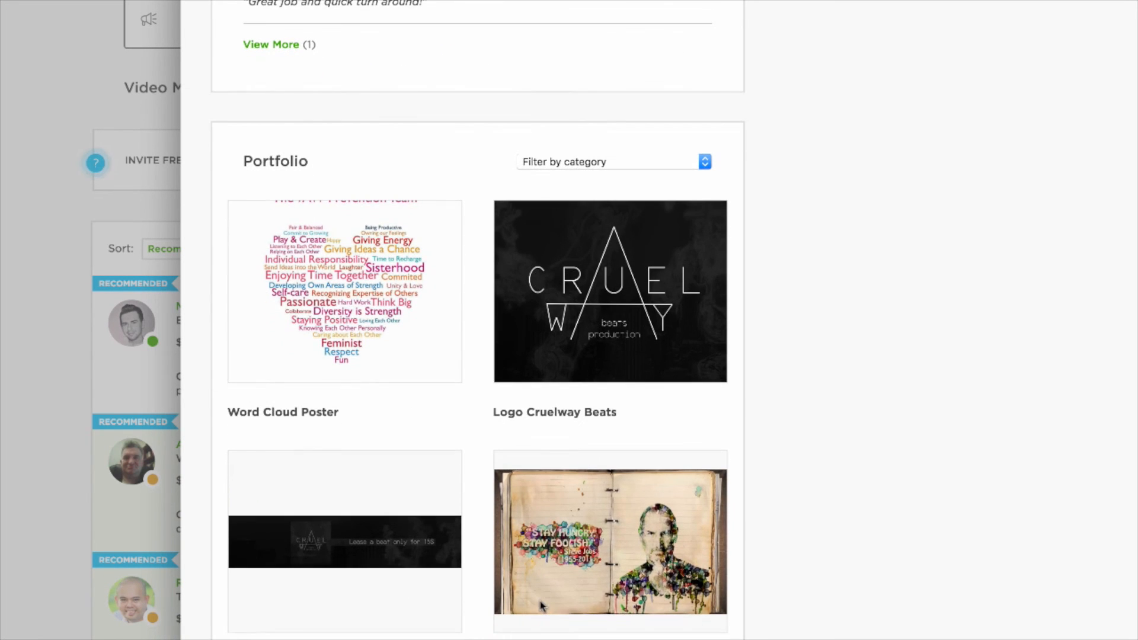
{"action": "left_click", "coordinate": [704, 162]}
{"action": "left_click", "coordinate": [704, 165]}
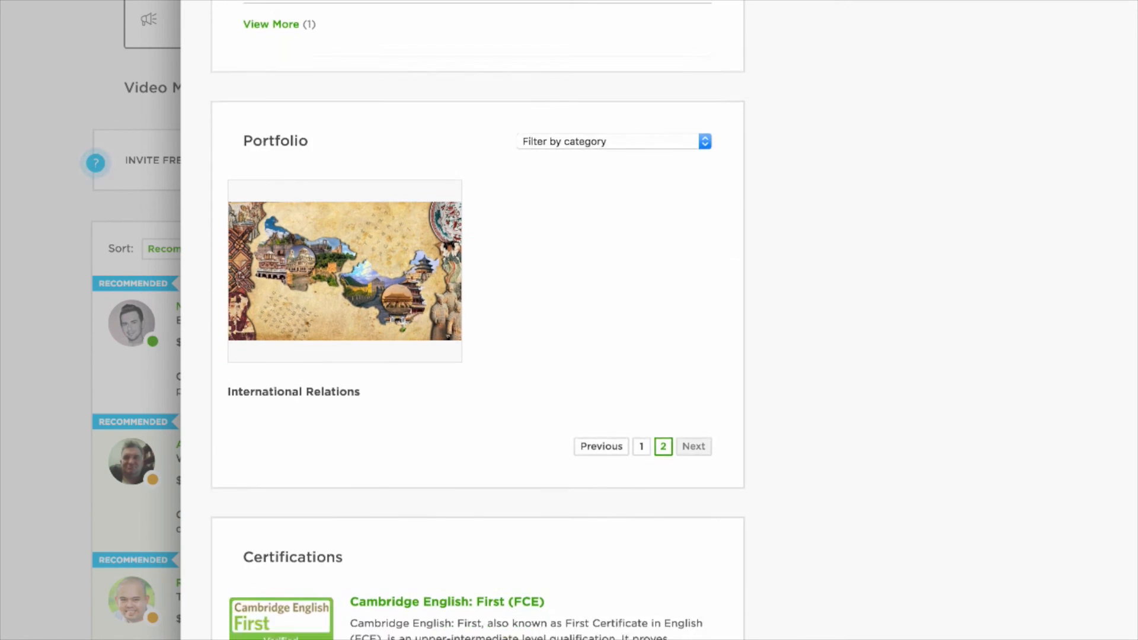
Check the designer's certifications, test scores and employment history, and return to the proposal's heading.
{"action": "scroll", "coordinate": [477, 320], "scroll_direction": "down", "scroll_amount": 5}
{"action": "scroll", "coordinate": [477, 320], "scroll_direction": "down", "scroll_amount": 4}
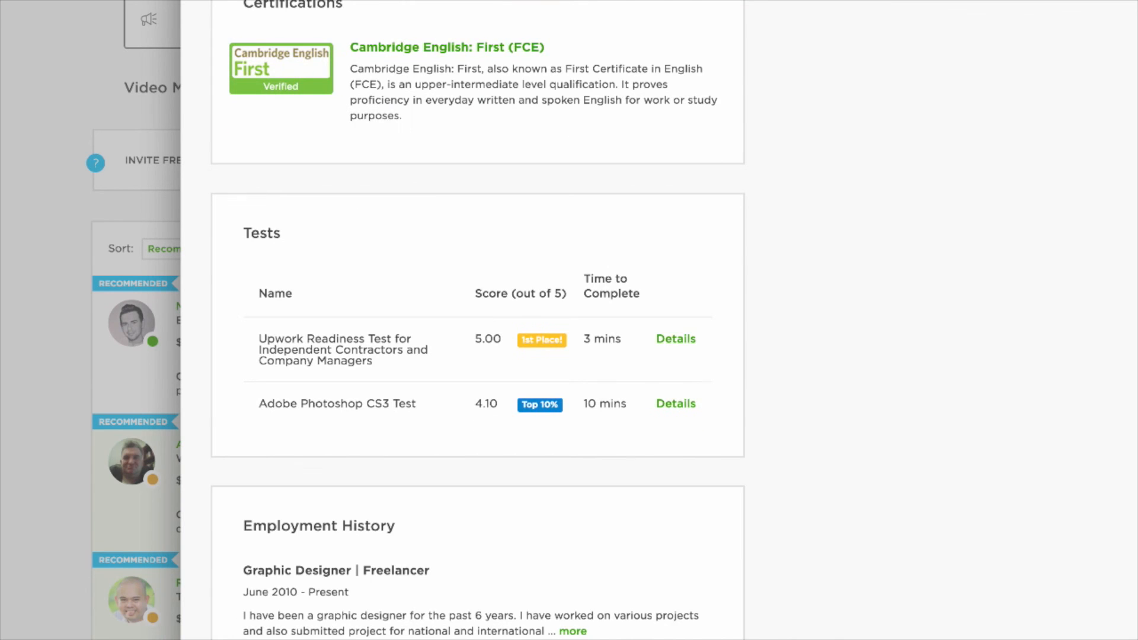
{"action": "scroll", "coordinate": [478, 320], "scroll_direction": "down", "scroll_amount": 6}
{"action": "scroll", "coordinate": [477, 320], "scroll_direction": "up", "scroll_amount": 20}
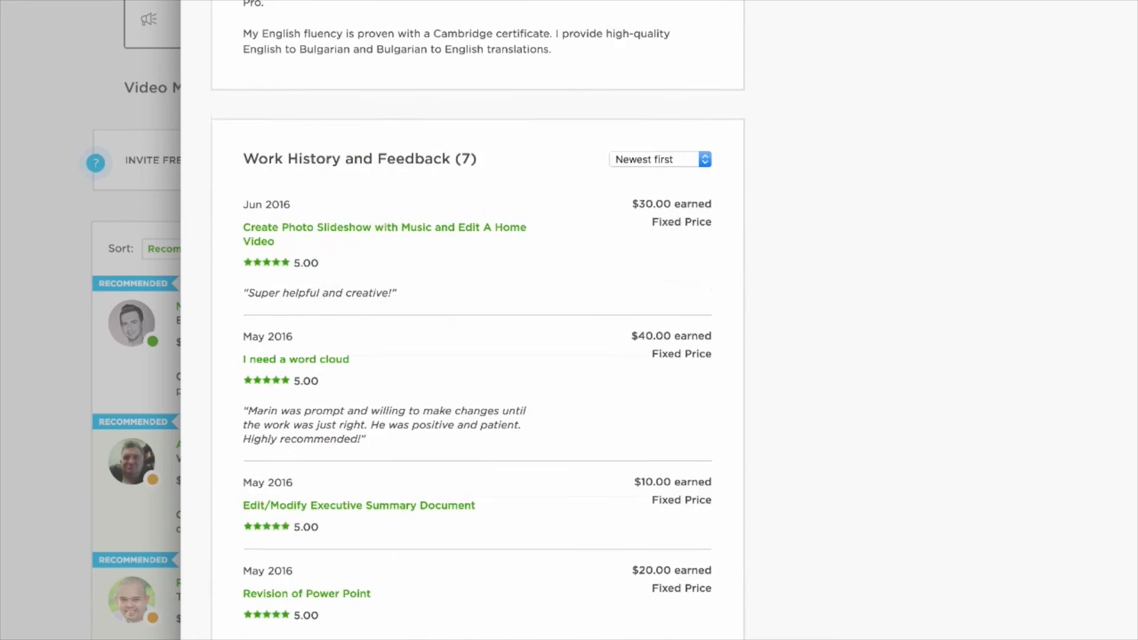
{"action": "scroll", "coordinate": [477, 320], "scroll_direction": "up", "scroll_amount": 15}
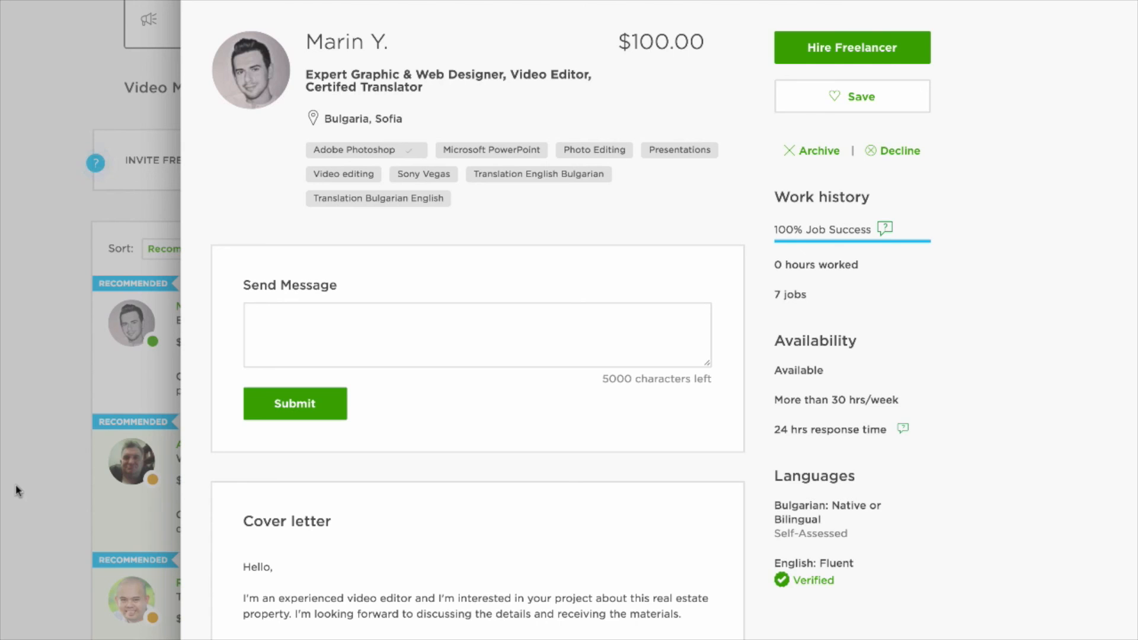
Close the designer's proposal and open the recommended $200 proposal from the Top Rated Video Production Designer in the Philippines.
{"action": "left_click", "coordinate": [255, 2]}
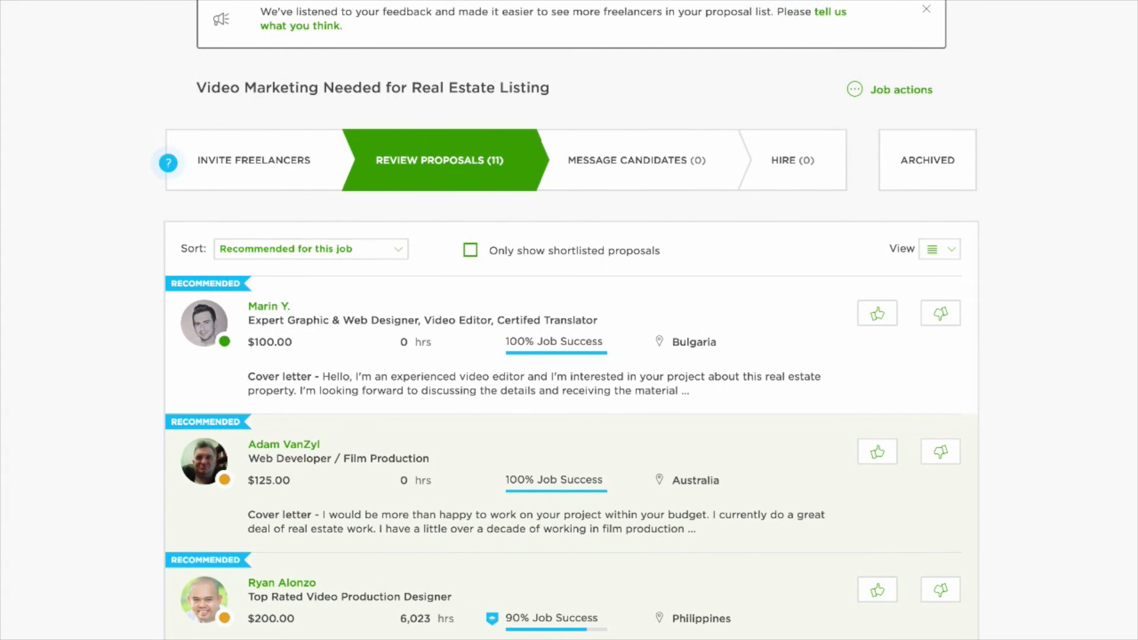
{"action": "scroll", "coordinate": [63, 538], "scroll_direction": "down", "scroll_amount": 3}
{"action": "scroll", "coordinate": [65, 540], "scroll_direction": "down", "scroll_amount": 1}
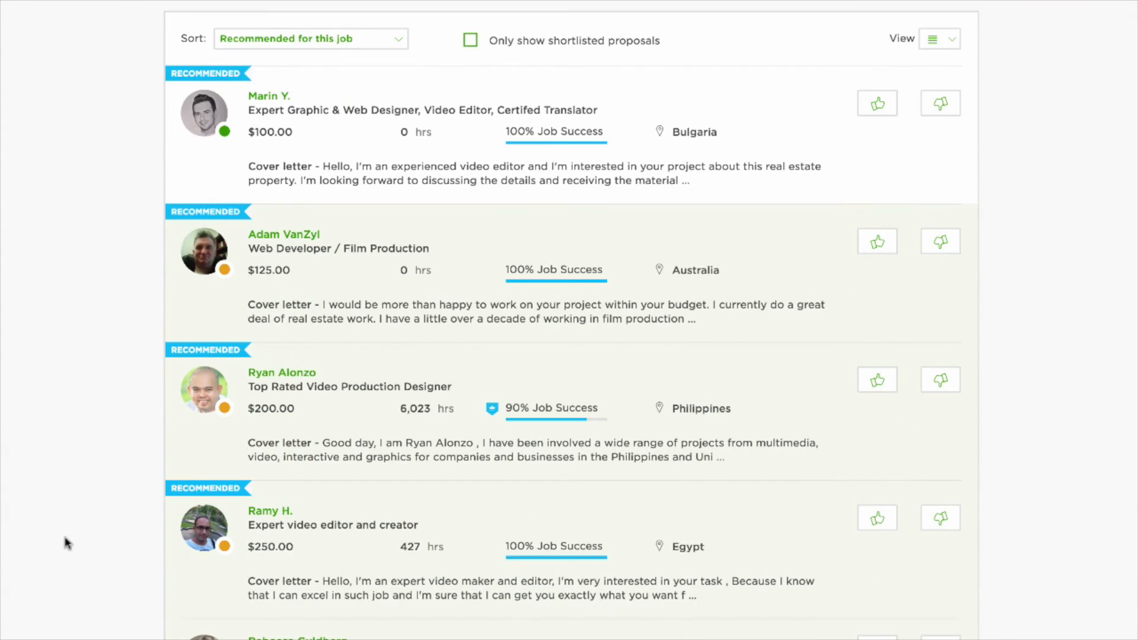
{"action": "left_click", "coordinate": [345, 389]}
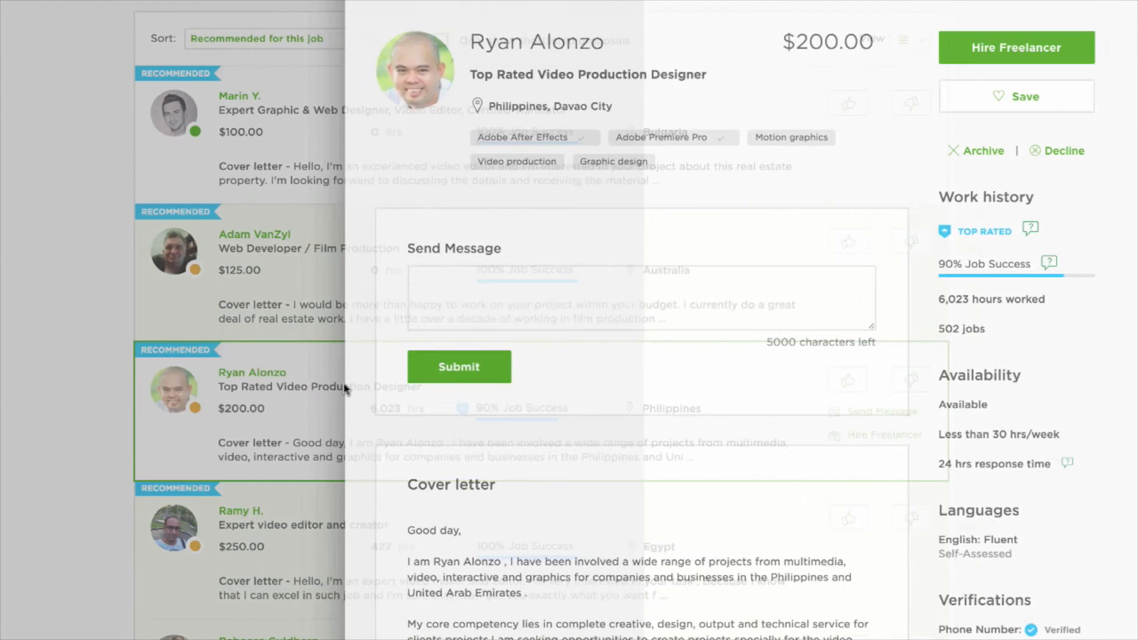